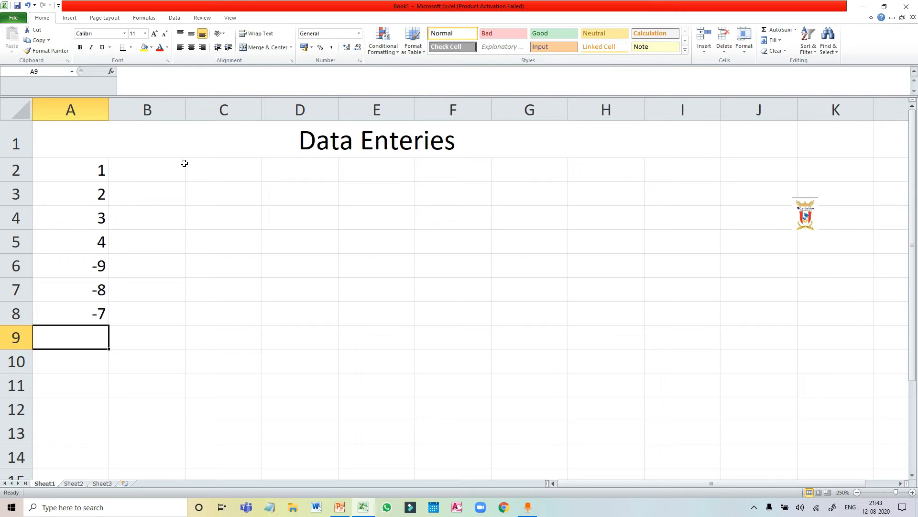
Widen column B and enter the formula =A2+A3 in cell B2.
{"action": "left_click_drag", "start_coordinate": [185, 110], "coordinate": [223, 111]}
{"action": "left_click", "coordinate": [173, 174]}
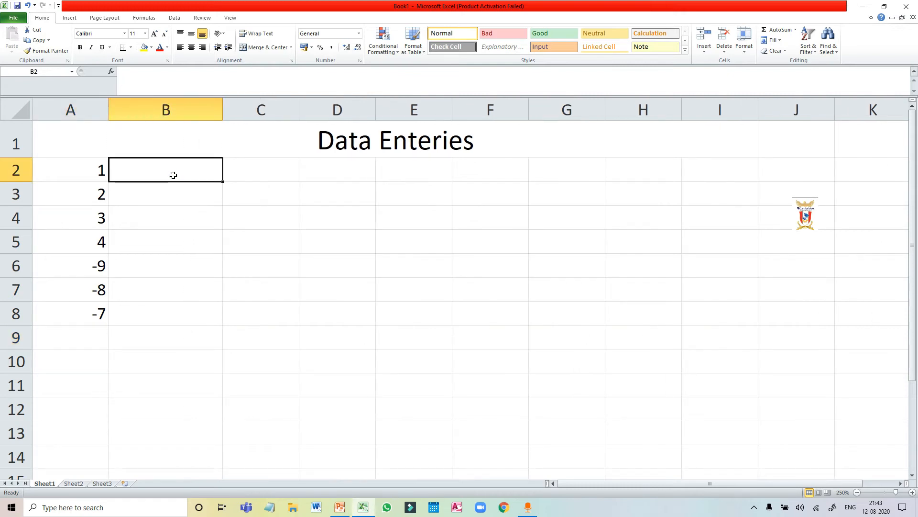
{"action": "type", "text": "="}
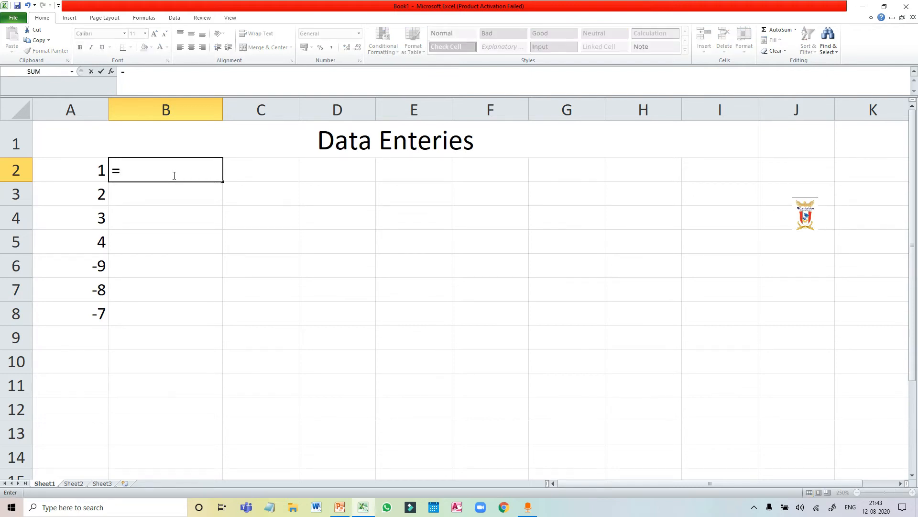
{"action": "type", "text": "A"}
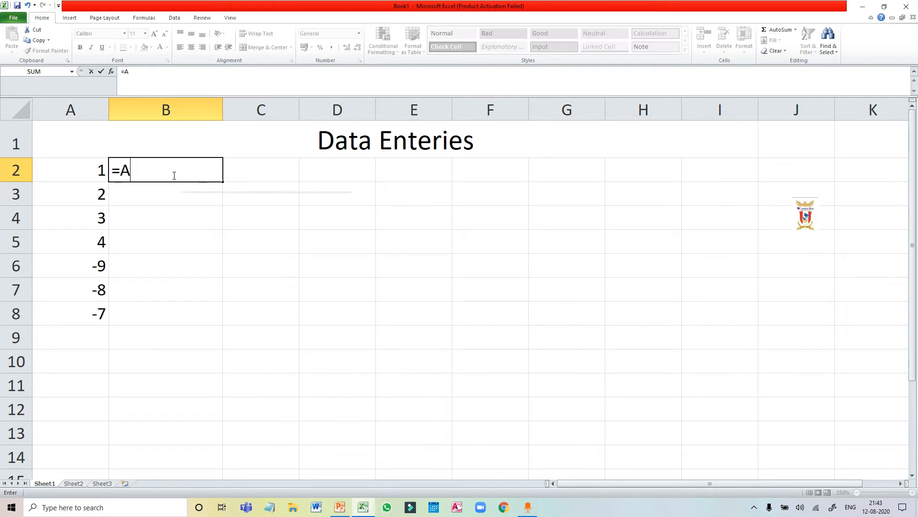
{"action": "type", "text": "2+"}
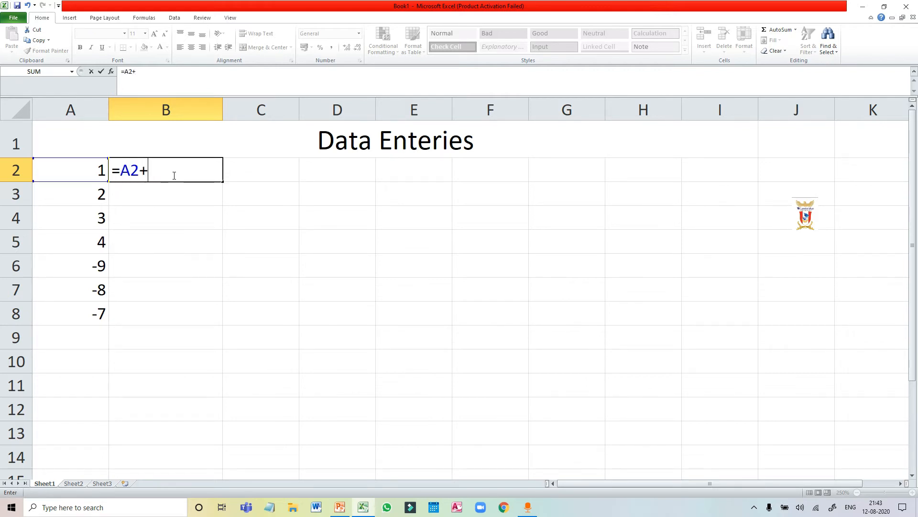
{"action": "type", "text": "A3"}
{"action": "key", "text": "Return"}
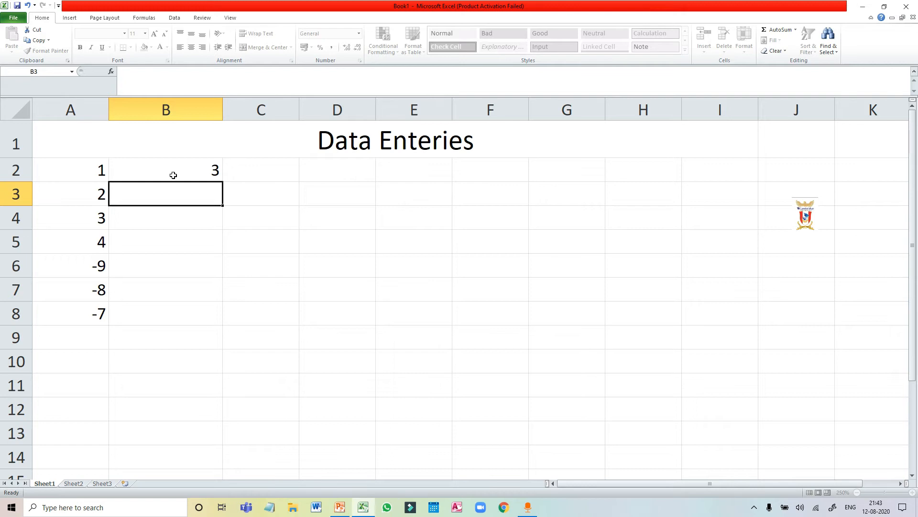
Enter the formula =Sum(A2:A8) in cell B3 to add up all the numbers in column A.
{"action": "type", "text": "="}
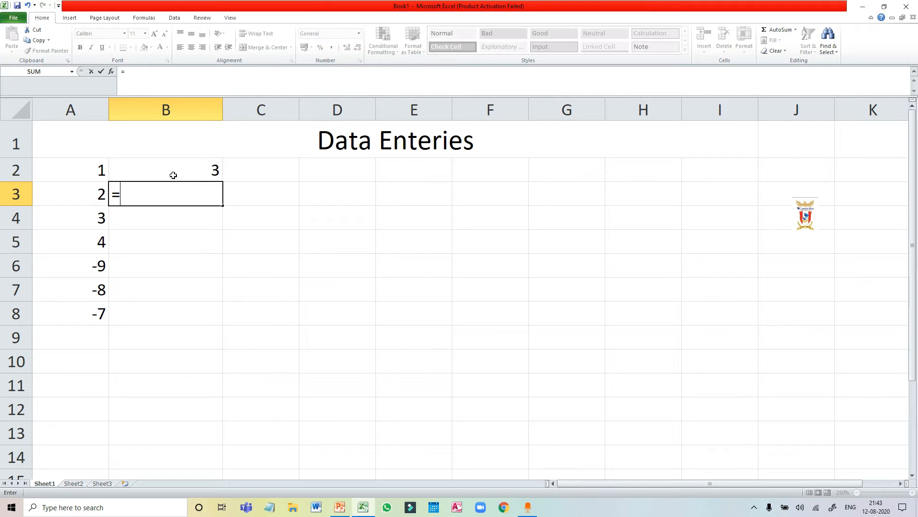
{"action": "type", "text": "Sum"}
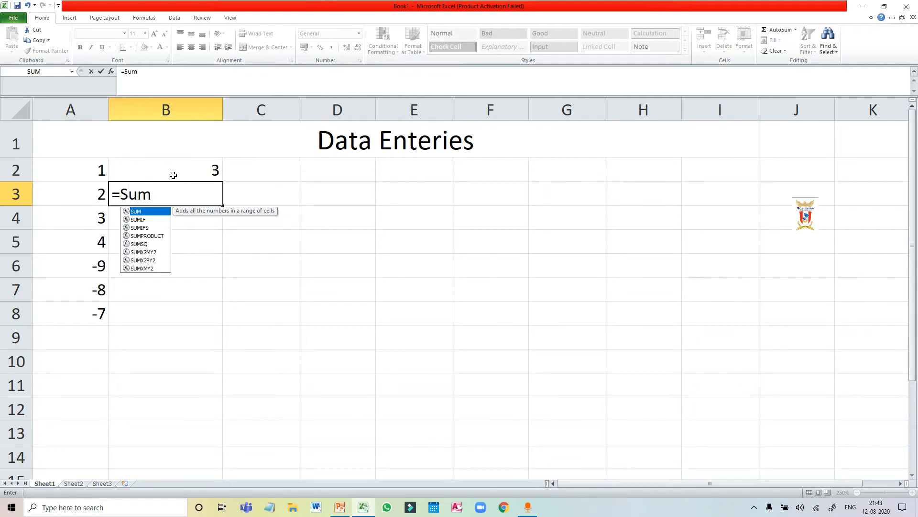
{"action": "type", "text": "("}
{"action": "left_click", "coordinate": [80, 169]}
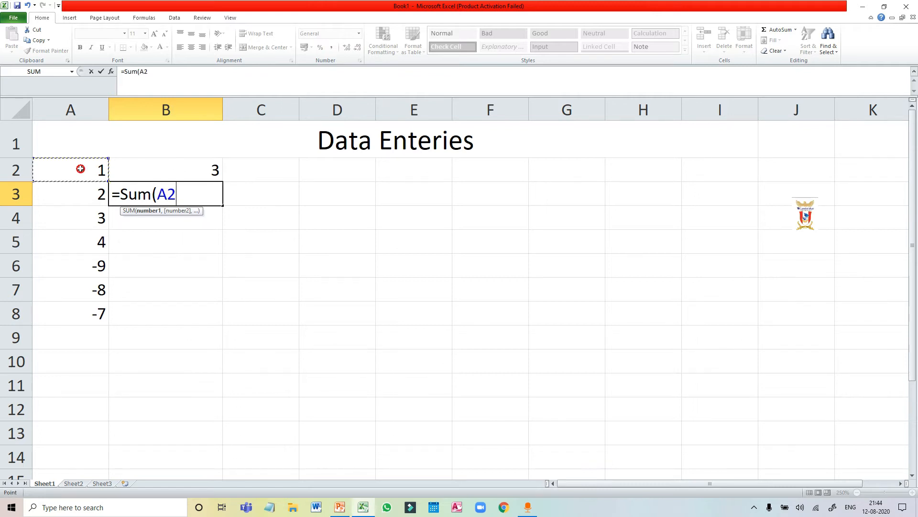
{"action": "left_click_drag", "start_coordinate": [80, 169], "coordinate": [88, 313]}
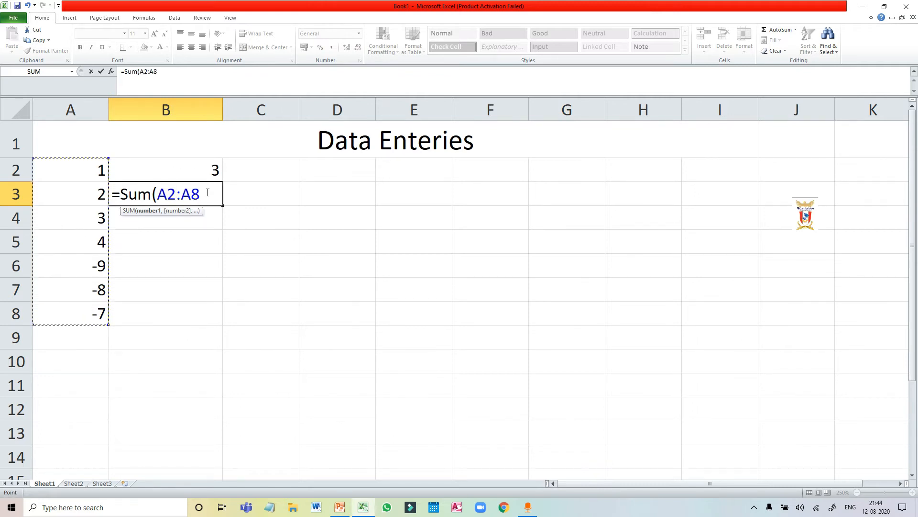
{"action": "type", "text": ")"}
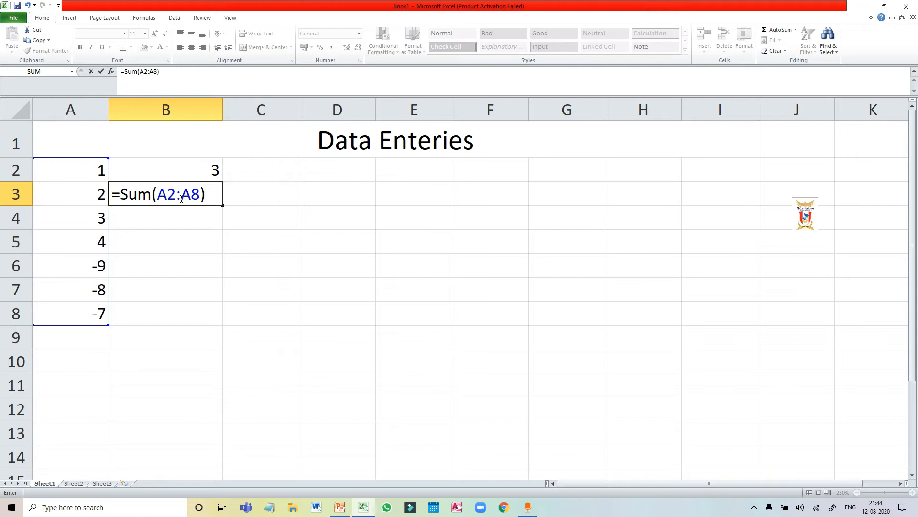
{"action": "key", "text": "Return"}
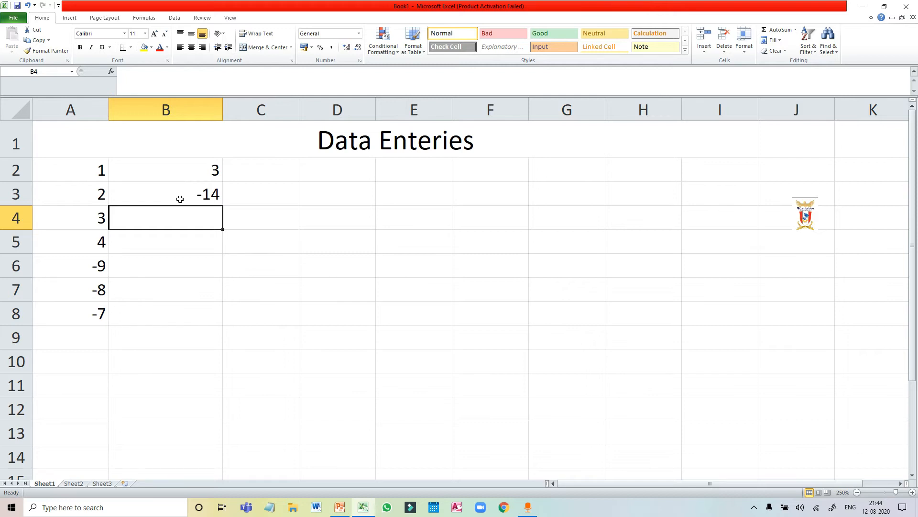
Enter the text values a, b and c down column C in cells C2 to C4.
{"action": "left_click", "coordinate": [264, 174]}
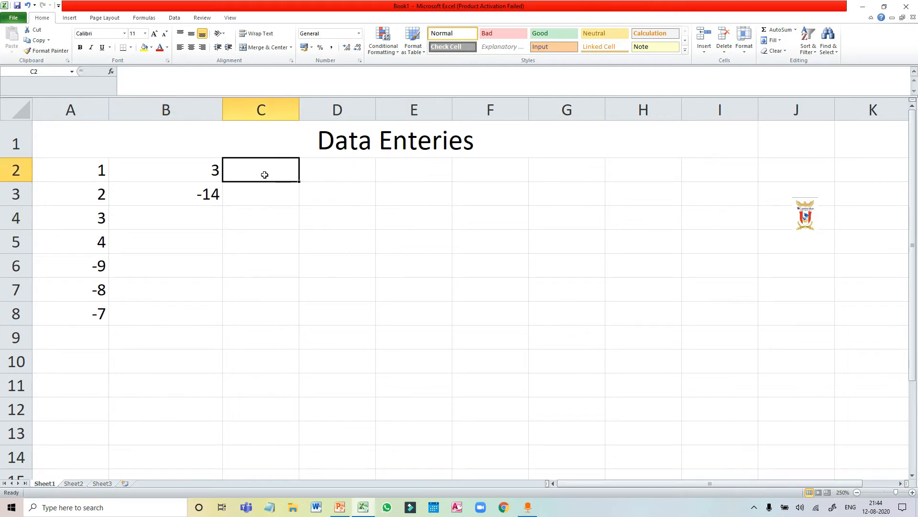
{"action": "type", "text": "a"}
{"action": "key", "text": "Return"}
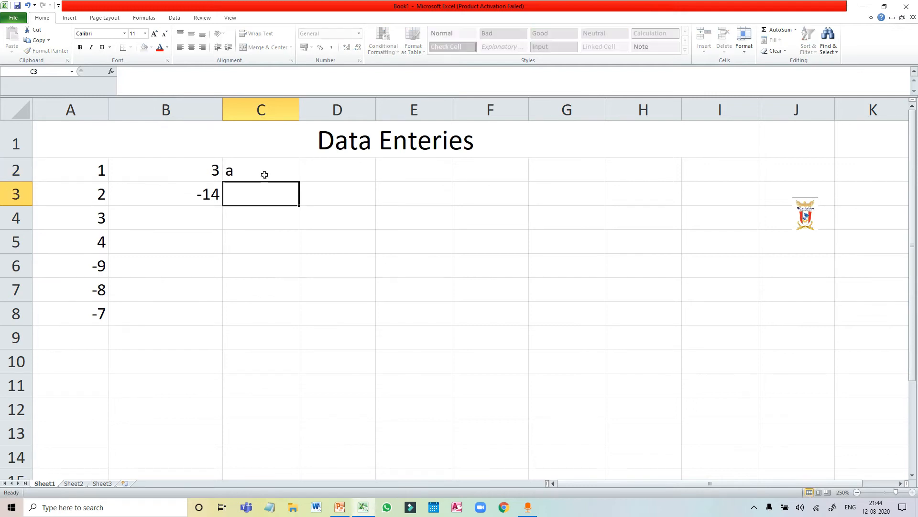
{"action": "type", "text": "b"}
{"action": "key", "text": "Return"}
{"action": "type", "text": "c"}
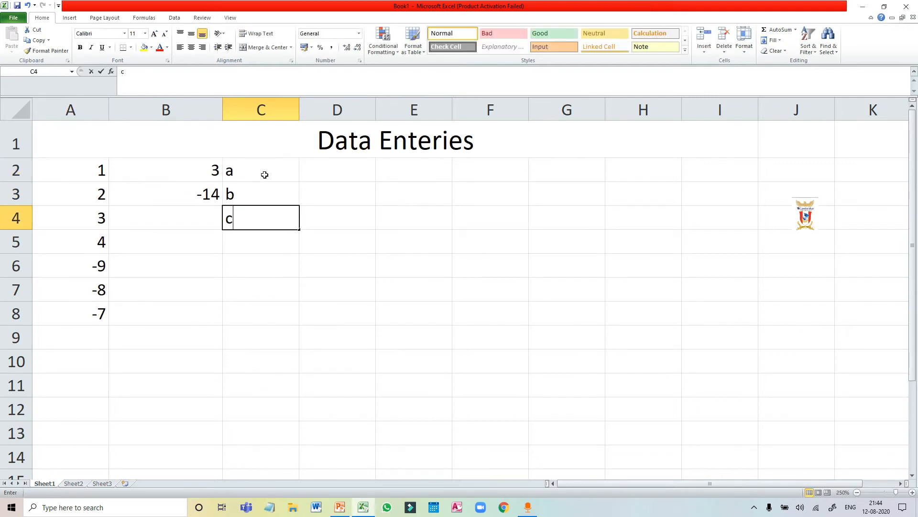
{"action": "key", "text": "Return"}
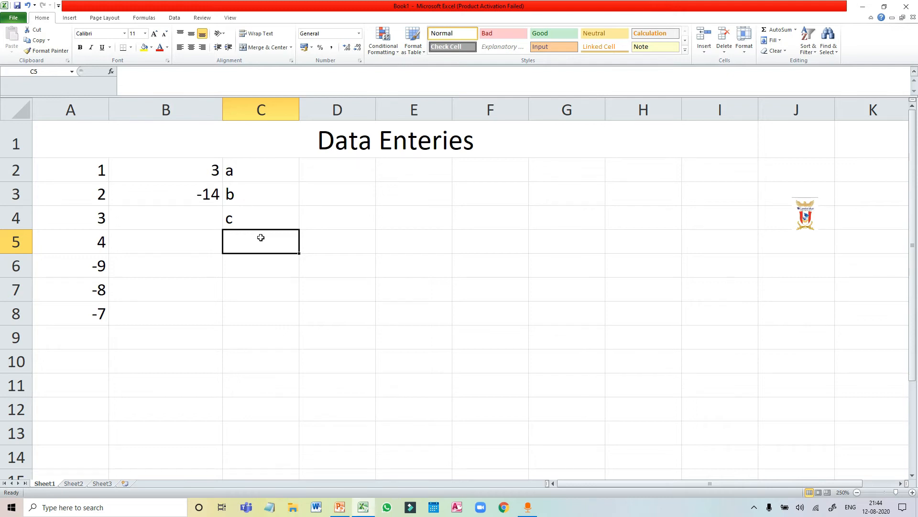
Enter 0001 with its leading zeros as a plain number in cell D2.
{"action": "left_click", "coordinate": [340, 176]}
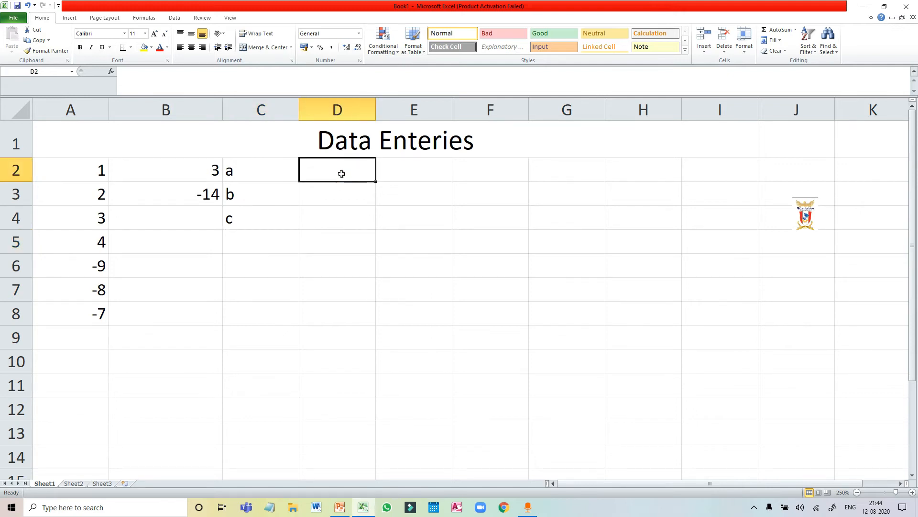
{"action": "type", "text": "00"}
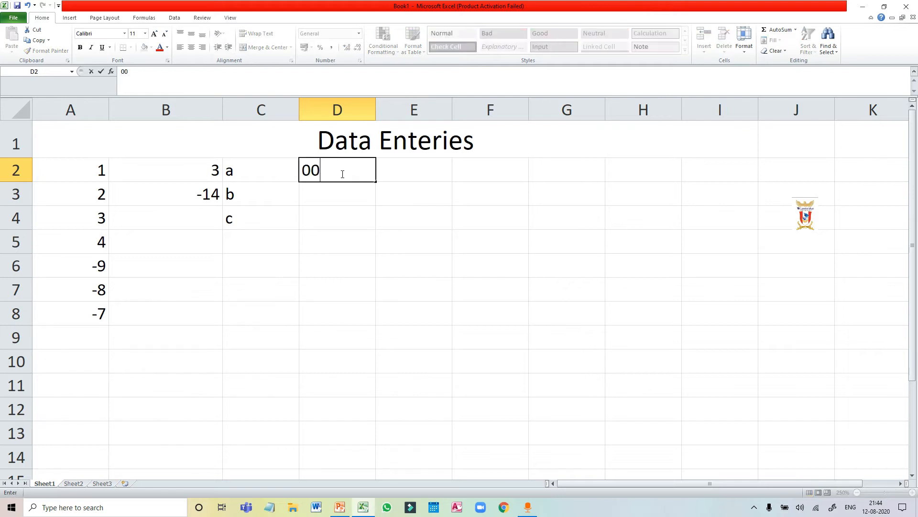
{"action": "type", "text": "01"}
{"action": "key", "text": "Return"}
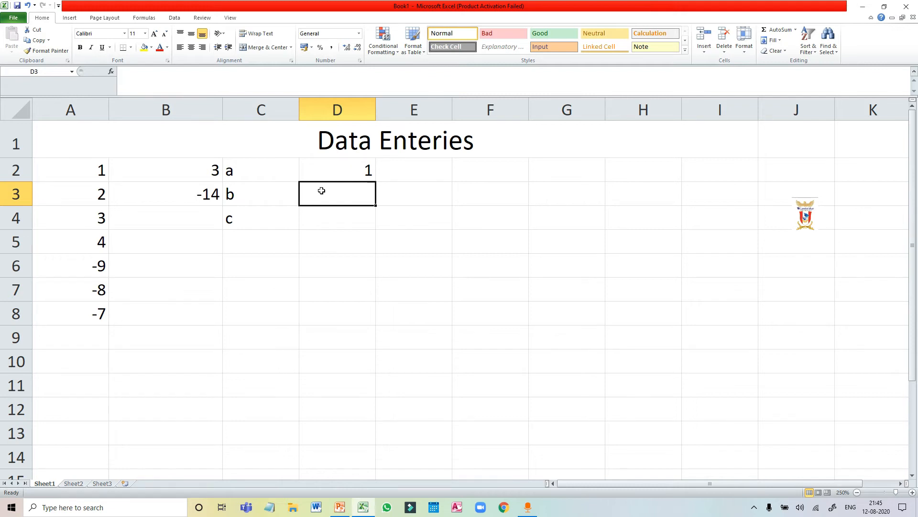
Enter '0001234 in cell D3, using the leading apostrophe to store the number as text.
{"action": "type", "text": ","}
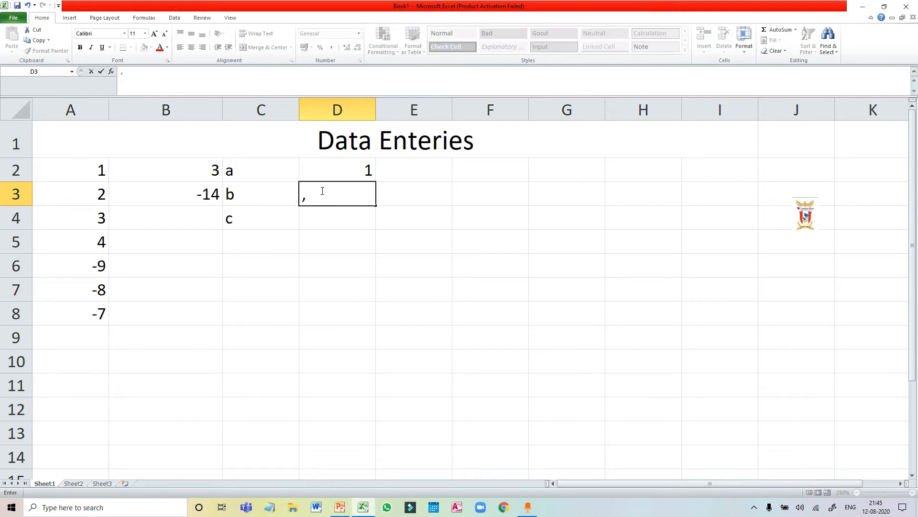
{"action": "key", "text": "BackSpace"}
{"action": "type", "text": "'0001234"}
{"action": "key", "text": "Return"}
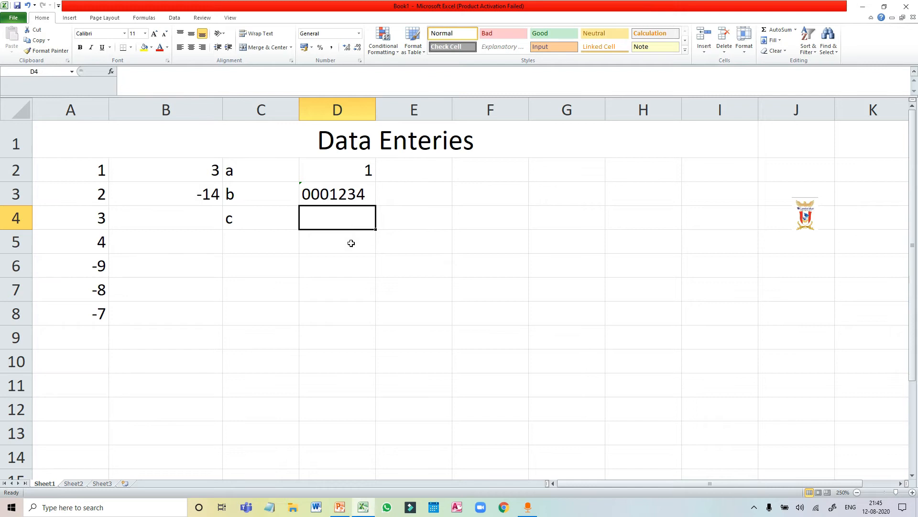
Enter the alphanumeric text Class9 in cell C6.
{"action": "left_click", "coordinate": [245, 259]}
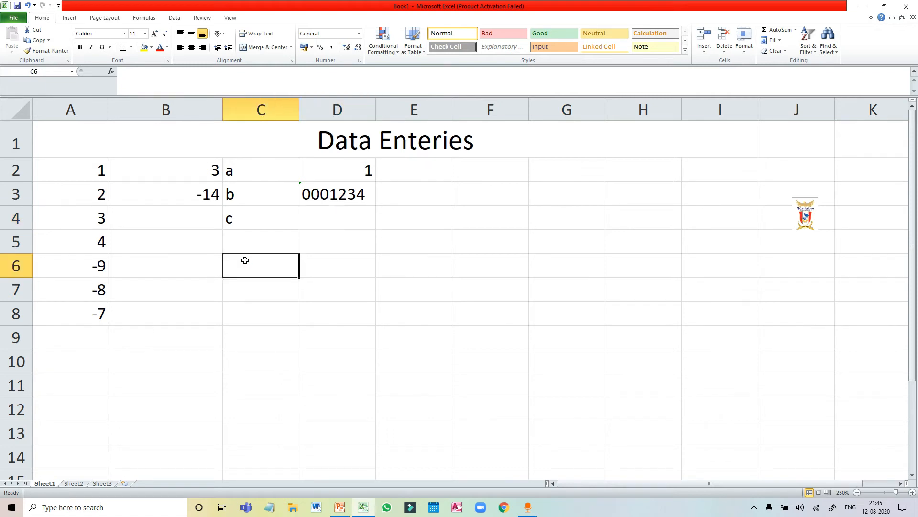
{"action": "type", "text": "V"}
{"action": "key", "text": "BackSpace"}
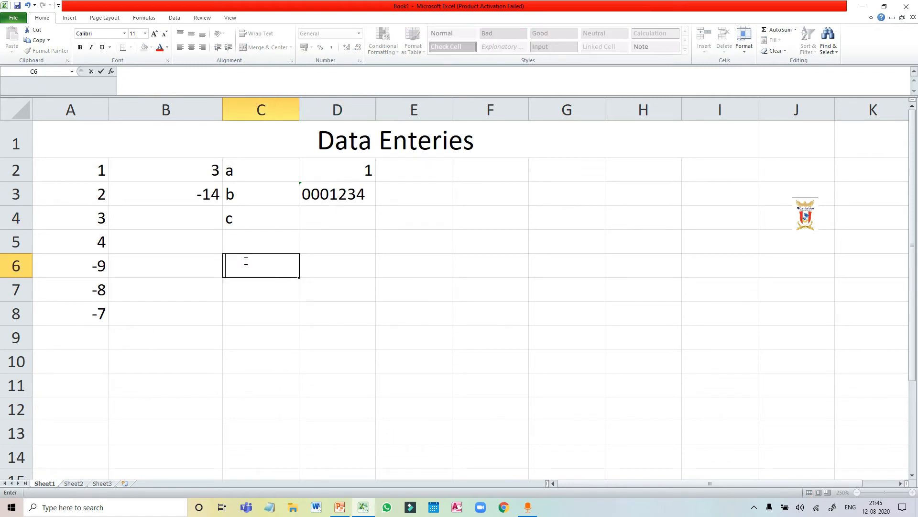
{"action": "type", "text": "Class9"}
{"action": "left_click", "coordinate": [273, 281]}
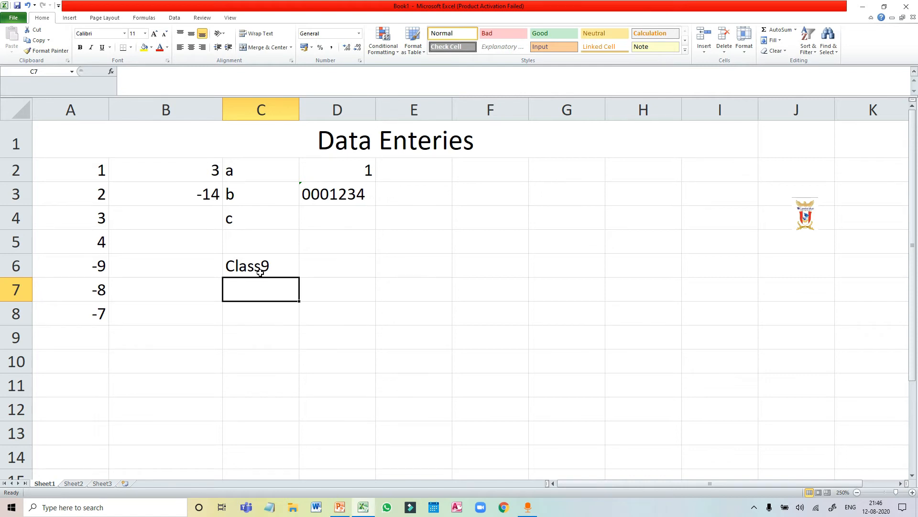
Enter the date 11-08 in cell E2.
{"action": "left_click", "coordinate": [422, 175]}
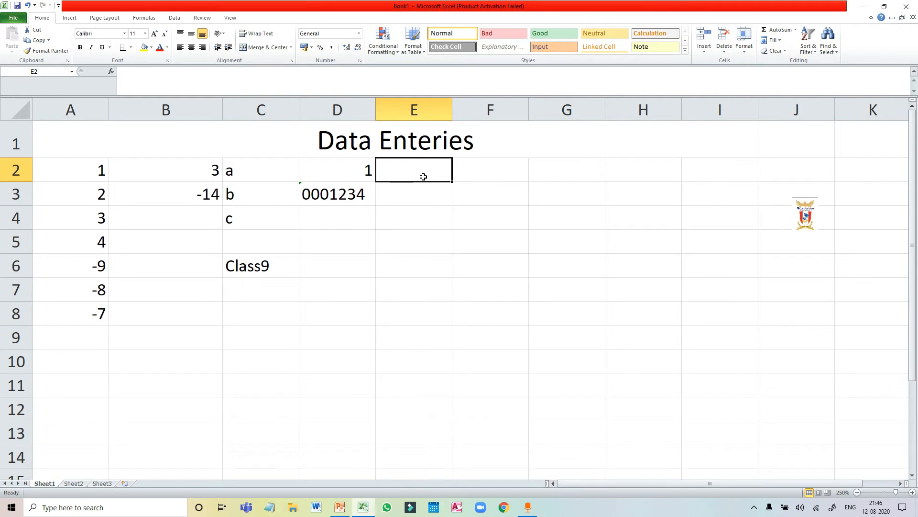
{"action": "type", "text": "11"}
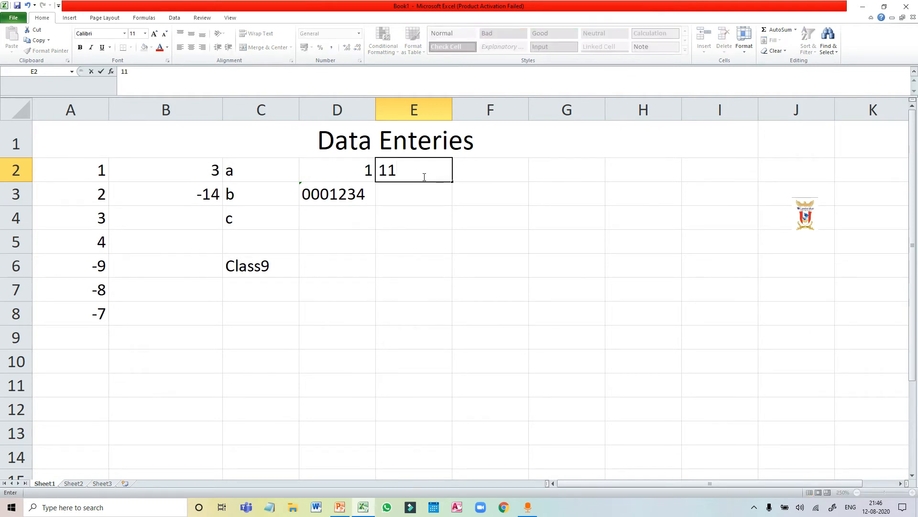
{"action": "type", "text": "-08"}
{"action": "key", "text": "Return"}
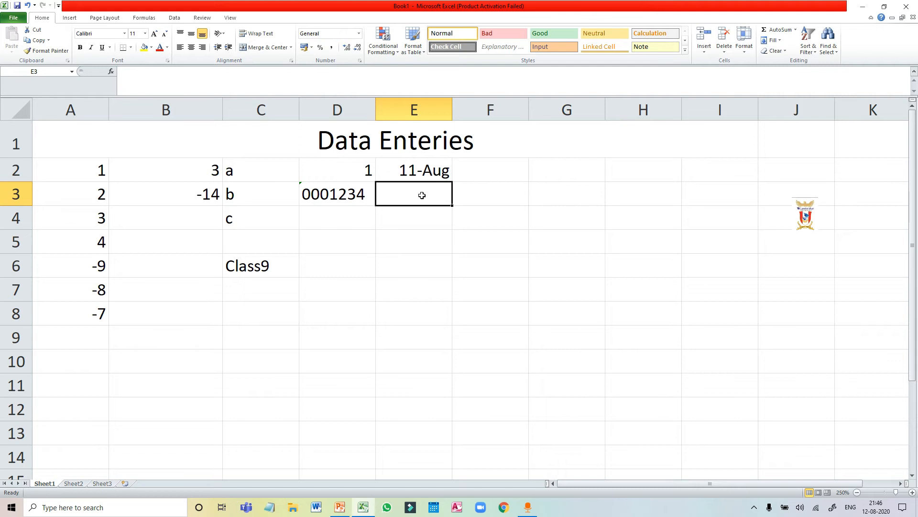
Enter the time 11:50 in cell E3 and highlight the cell's full stored value for inspection.
{"action": "type", "text": "11"}
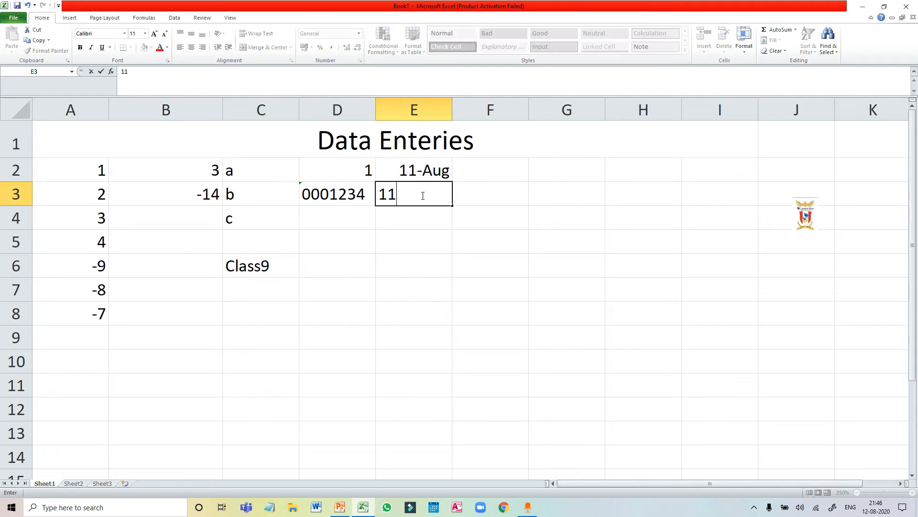
{"action": "type", "text": ":50"}
{"action": "key", "text": "Return"}
{"action": "left_click", "coordinate": [421, 194]}
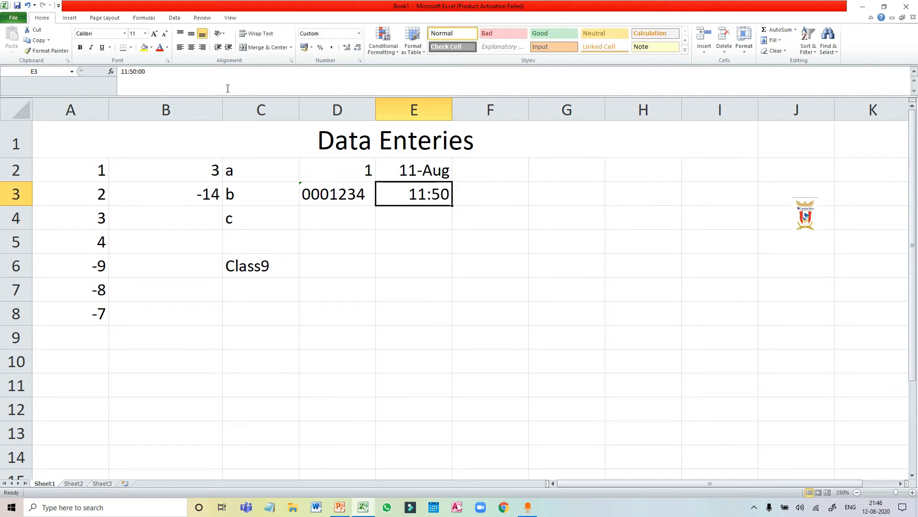
{"action": "left_click_drag", "start_coordinate": [152, 72], "coordinate": [121, 72]}
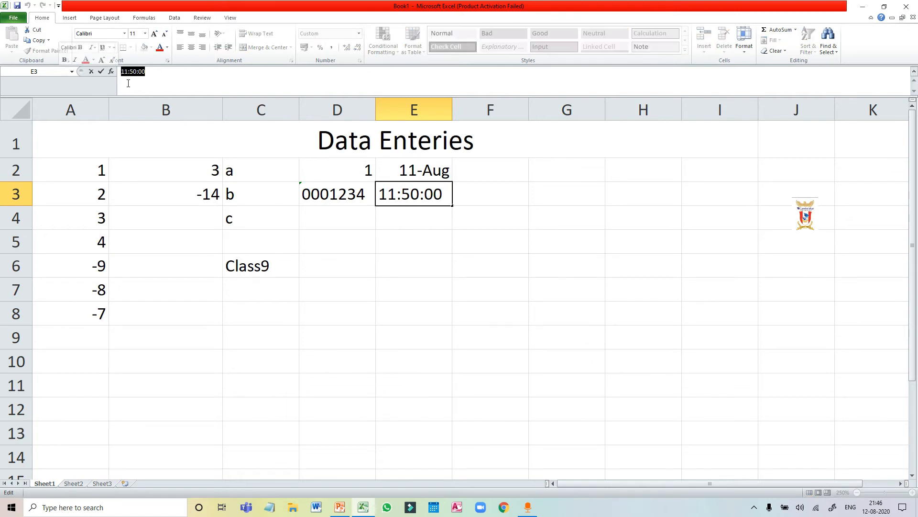
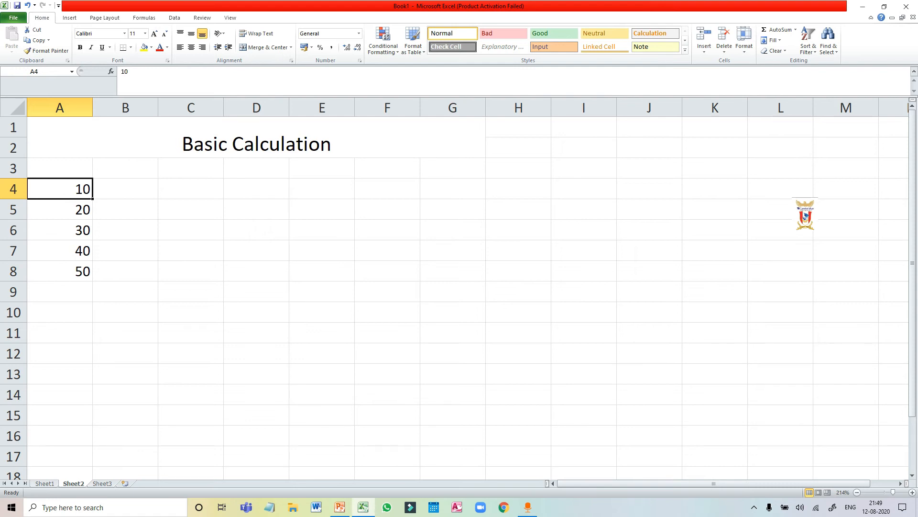
Enter the addition formula =A4+A5 in cell A9 and reselect the cell to review its formula.
{"action": "left_click", "coordinate": [77, 292]}
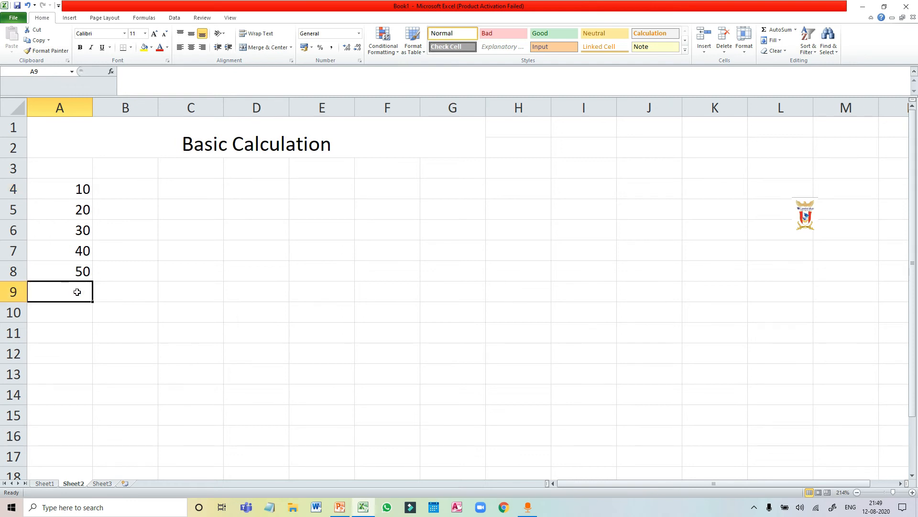
{"action": "type", "text": "="}
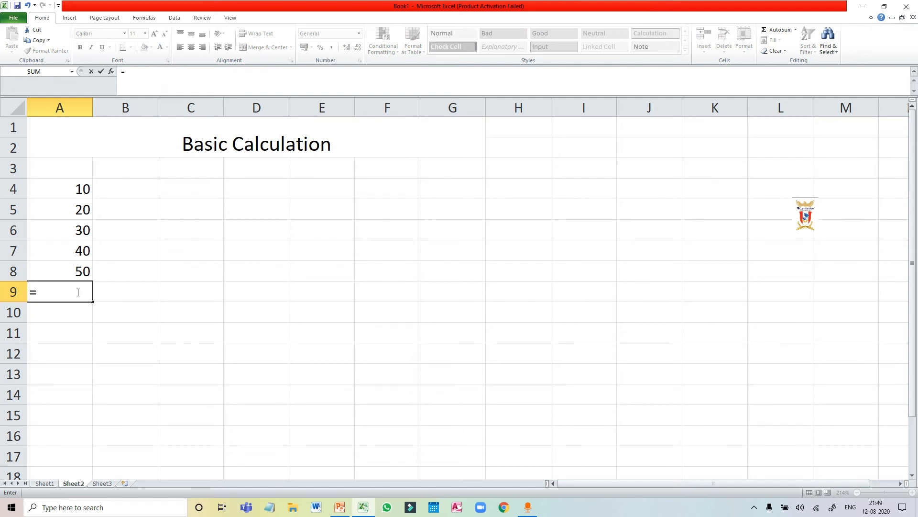
{"action": "type", "text": "a4+"}
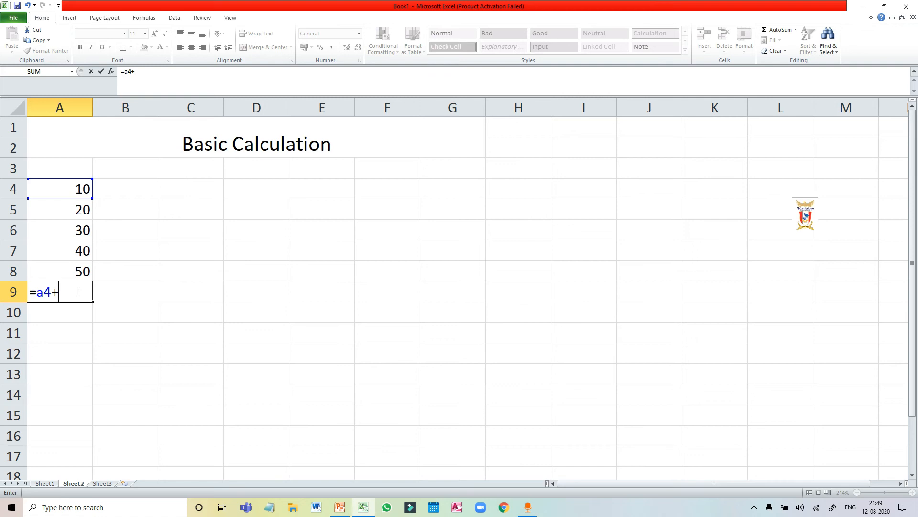
{"action": "type", "text": "a5"}
{"action": "key", "text": "Return"}
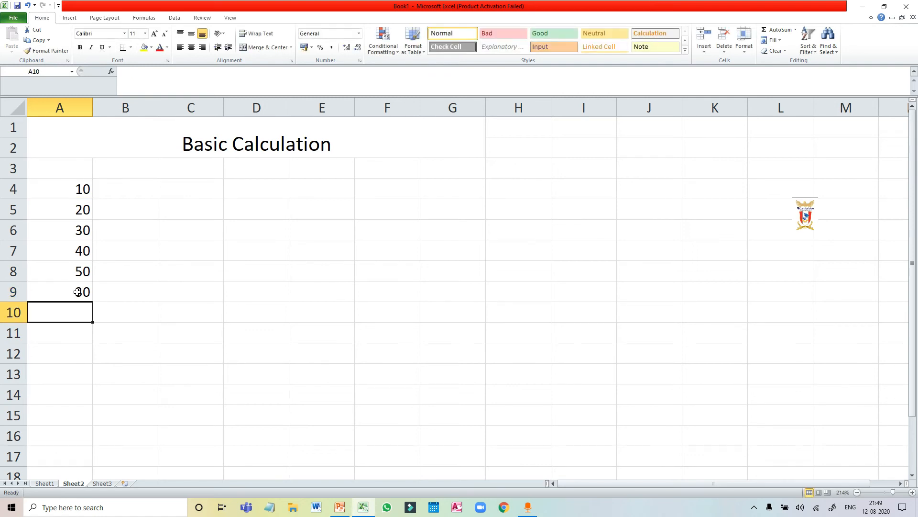
{"action": "left_click", "coordinate": [61, 290]}
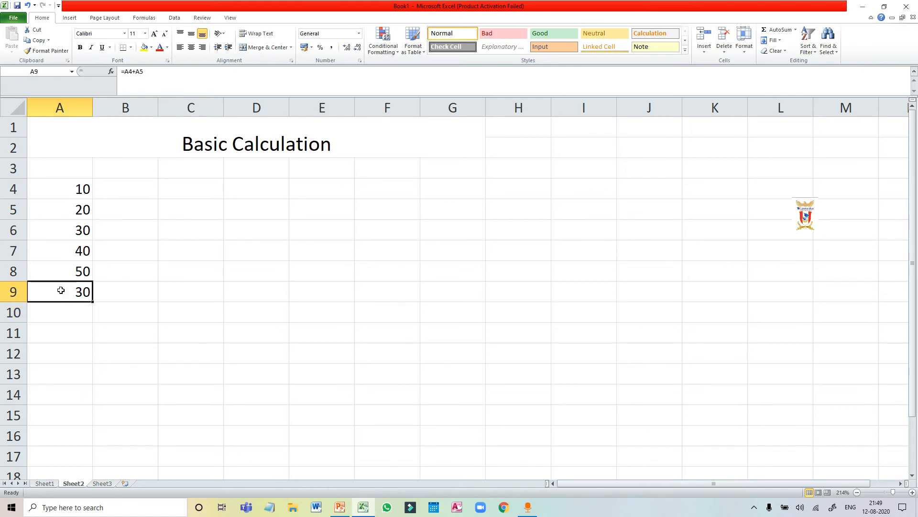
Enter the subtraction formula =A8-A7 in cell B9.
{"action": "left_click", "coordinate": [120, 296]}
{"action": "type", "text": "="}
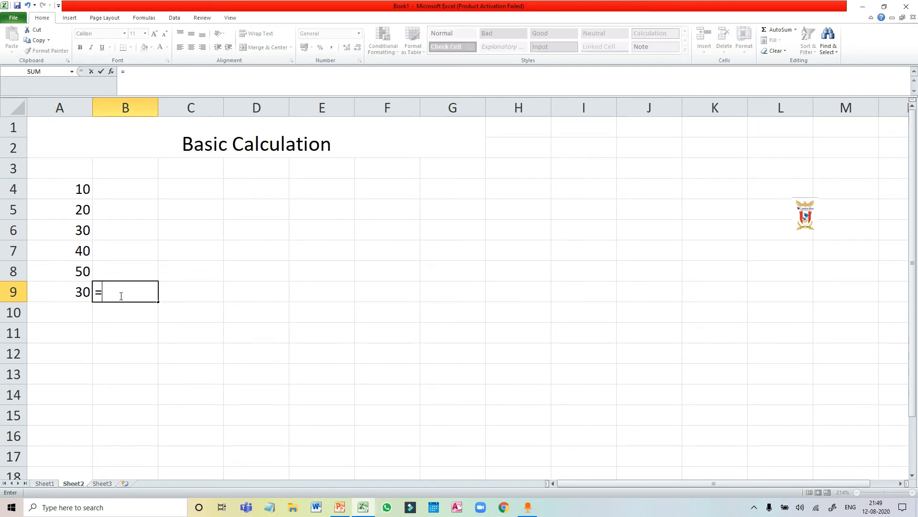
{"action": "type", "text": "a"}
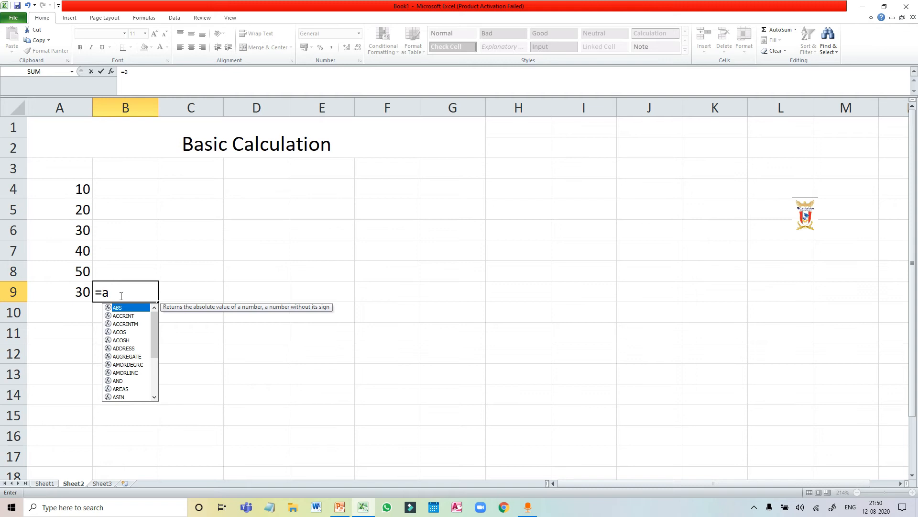
{"action": "type", "text": "8-a"}
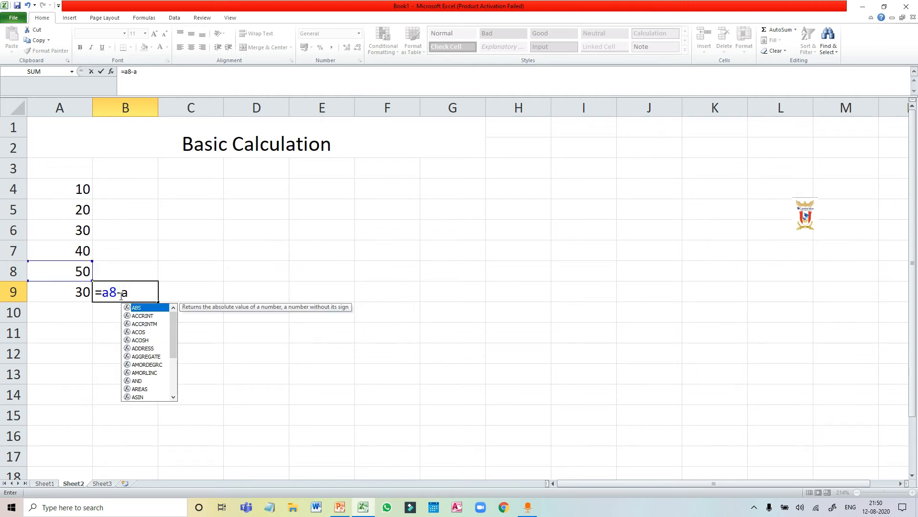
{"action": "type", "text": "7"}
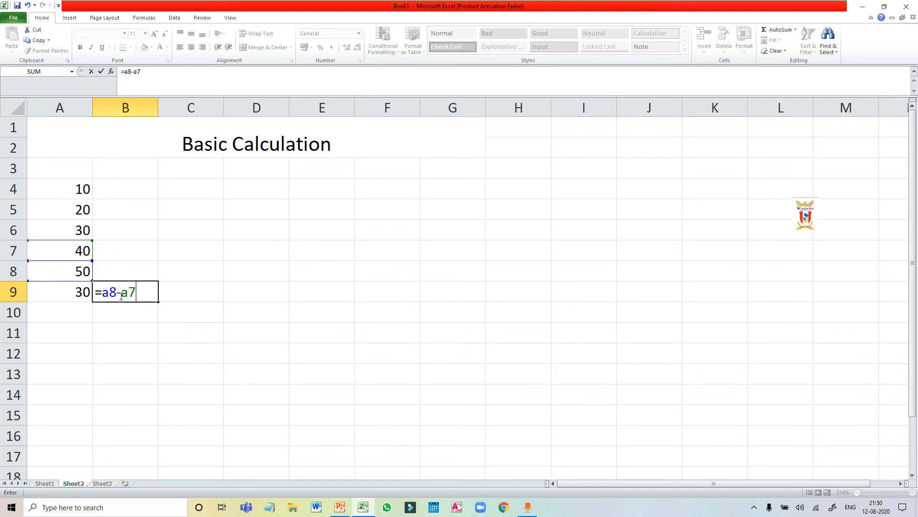
{"action": "key", "text": "Return"}
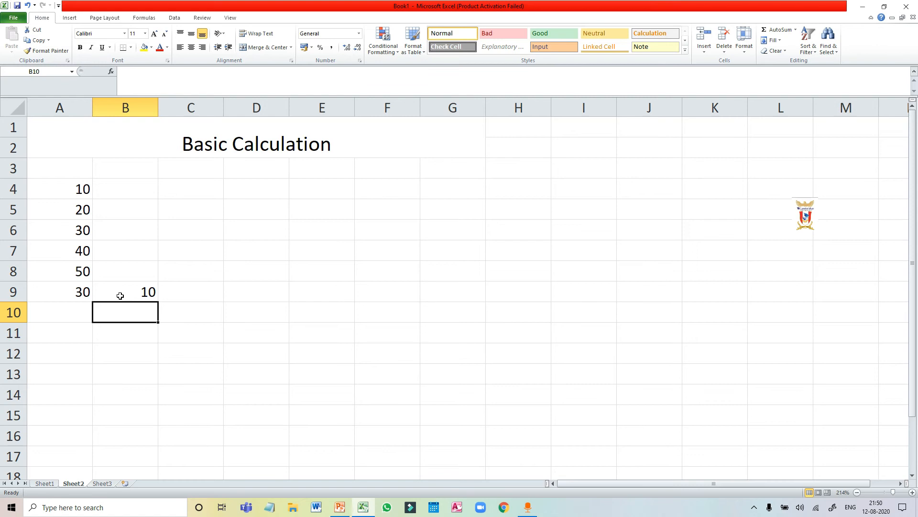
Enter the multiplication formula =A4*A5 in cell C9.
{"action": "left_click", "coordinate": [183, 294]}
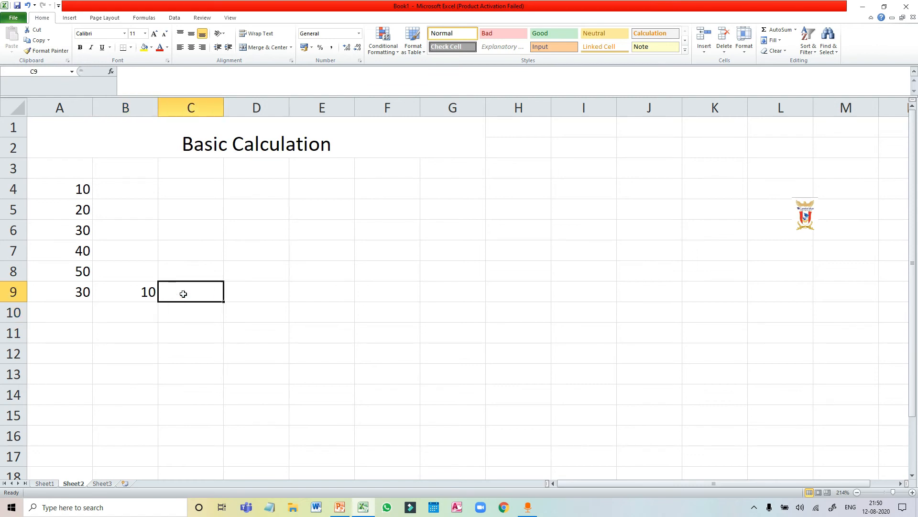
{"action": "type", "text": "=a4"}
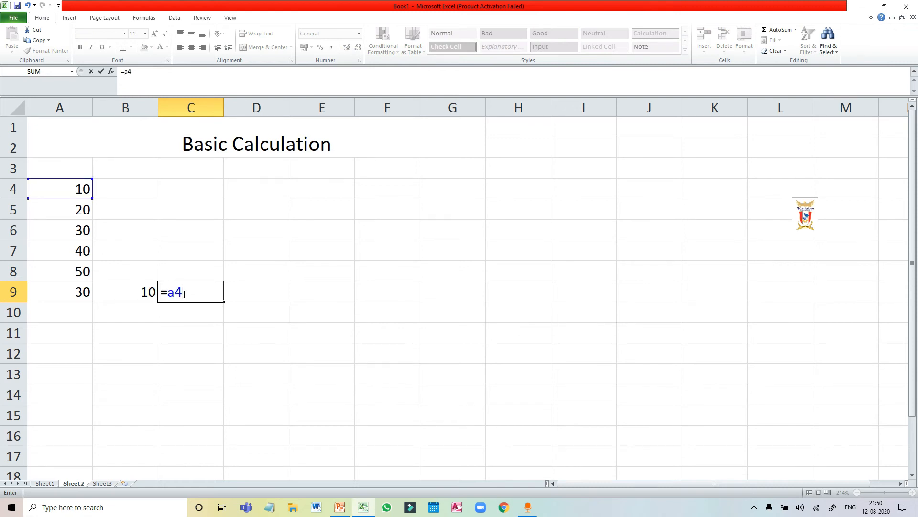
{"action": "type", "text": "*a"}
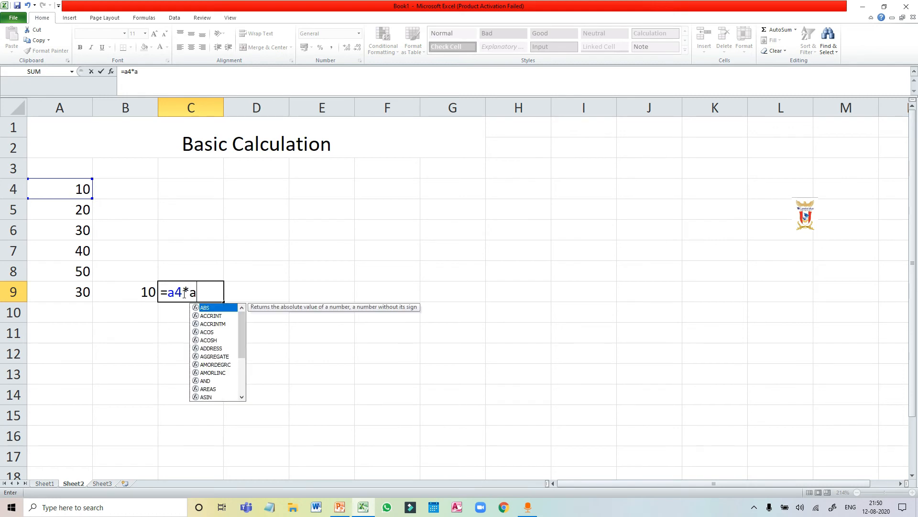
{"action": "type", "text": "5"}
{"action": "key", "text": "Return"}
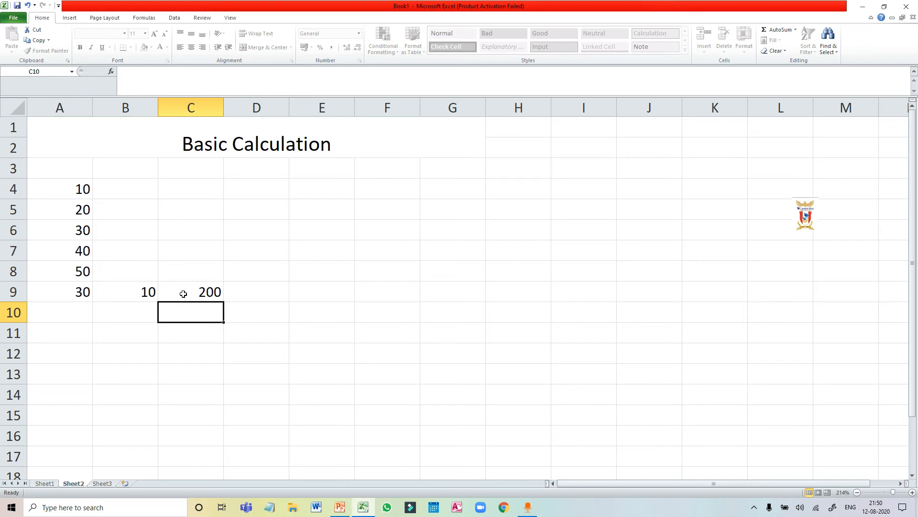
Enter the division formula =A3/A2 in cell D9, and widen column D slightly to review the cell.
{"action": "left_click", "coordinate": [252, 286]}
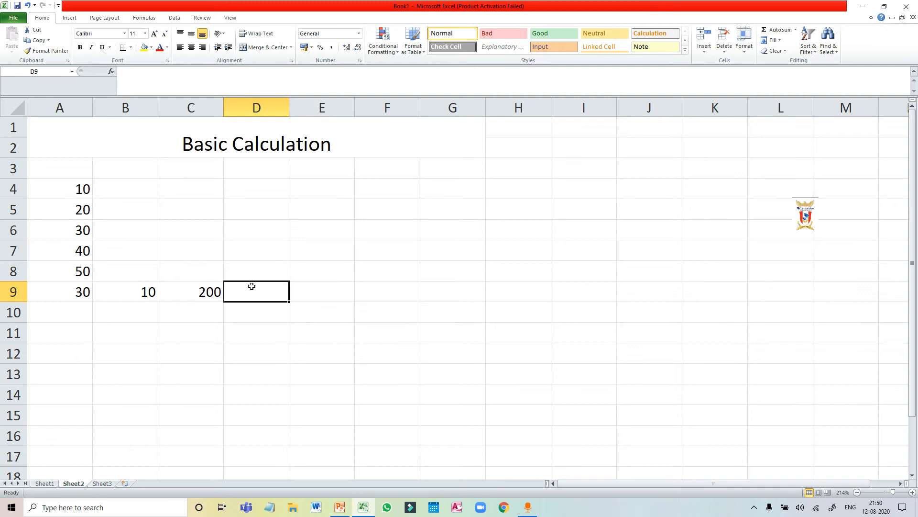
{"action": "type", "text": "=a3/"}
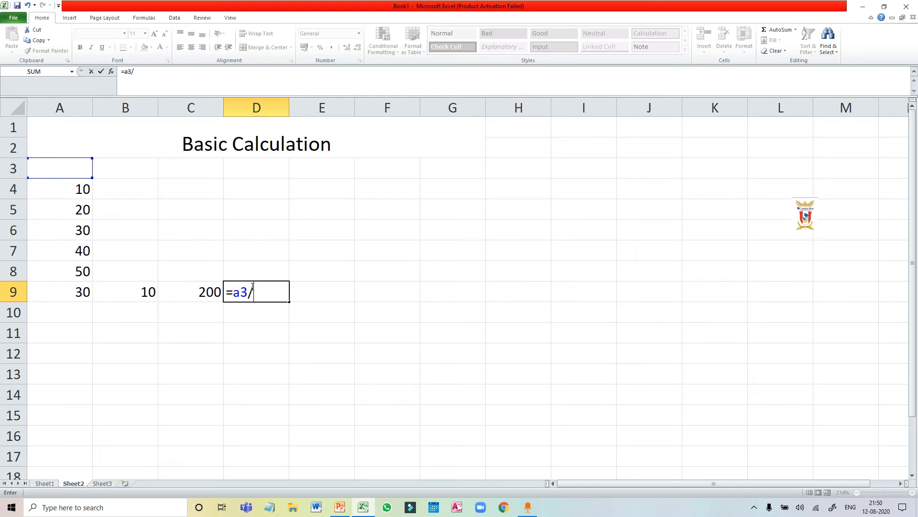
{"action": "type", "text": "a2"}
{"action": "key", "text": "Return"}
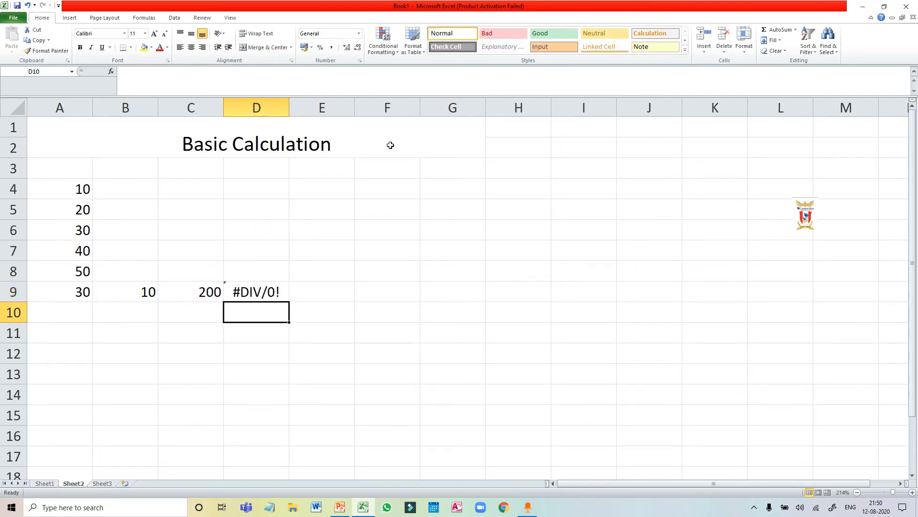
{"action": "left_click_drag", "start_coordinate": [289, 103], "coordinate": [301, 103]}
{"action": "left_click", "coordinate": [280, 294]}
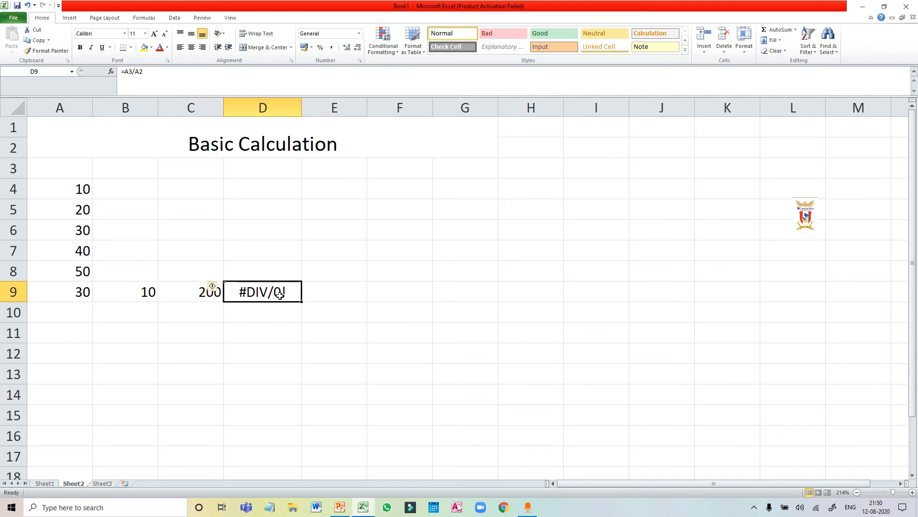
Enter the division formula =A5/A4 in cell D10 and reselect the cell to review its formula.
{"action": "left_click", "coordinate": [259, 311]}
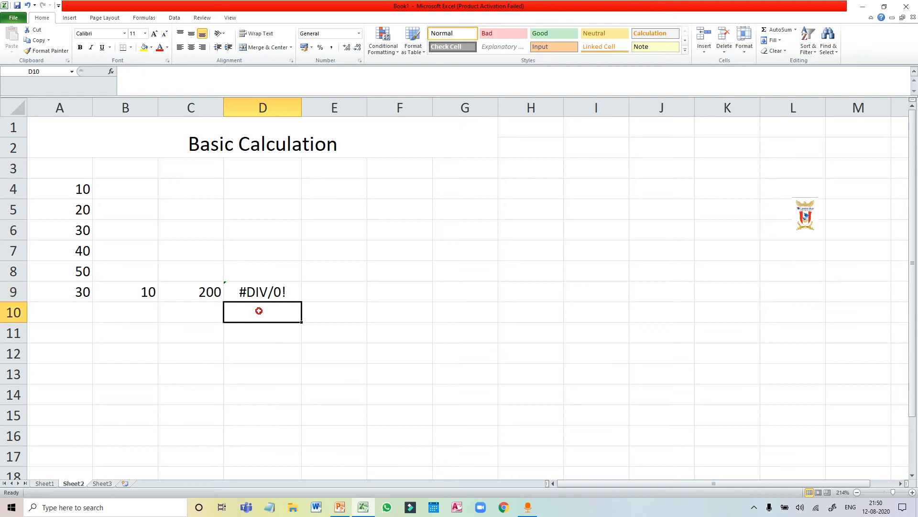
{"action": "type", "text": "="}
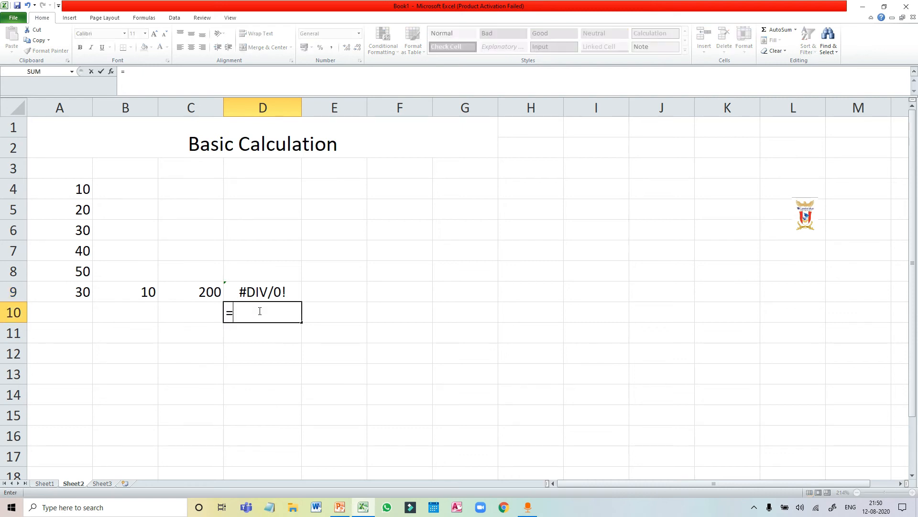
{"action": "type", "text": "a5/"}
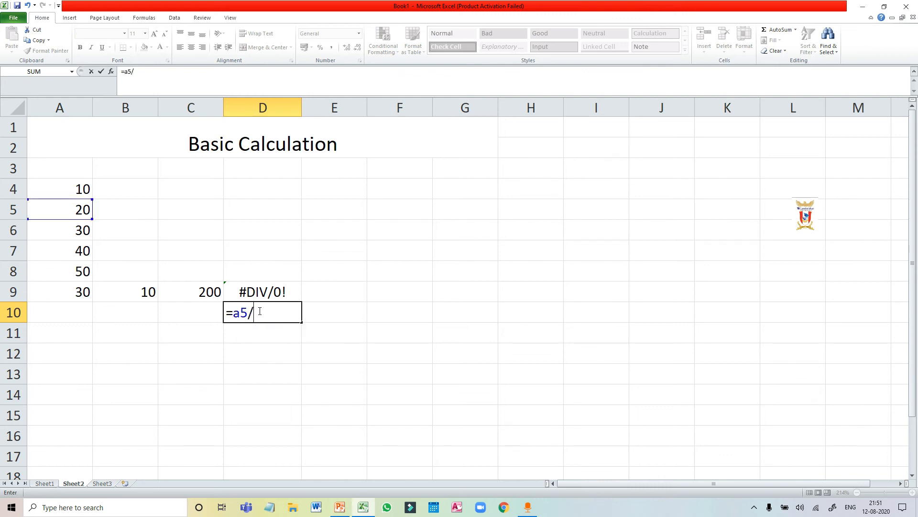
{"action": "type", "text": "a"}
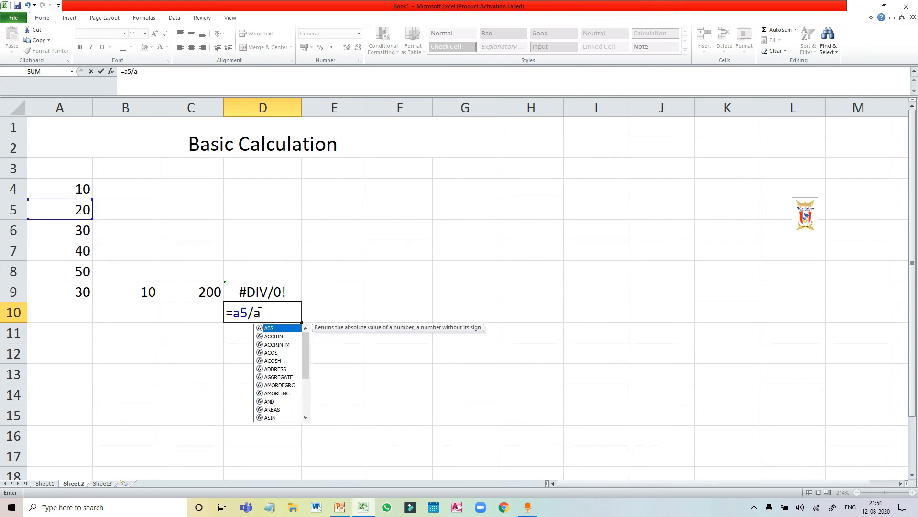
{"action": "type", "text": "4"}
{"action": "key", "text": "Return"}
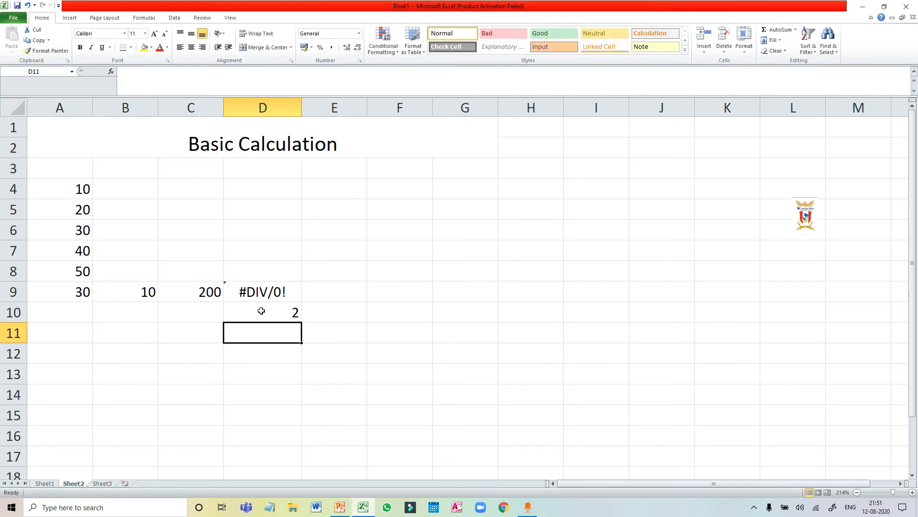
{"action": "left_click", "coordinate": [261, 311]}
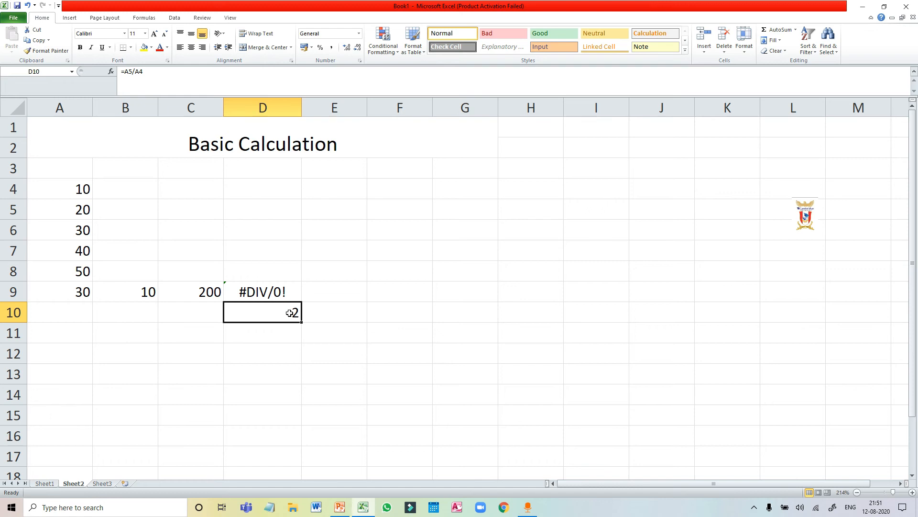
Write the combined formula =A1+A2-A3 in cell A11, leaving it open for editing.
{"action": "left_click", "coordinate": [75, 334]}
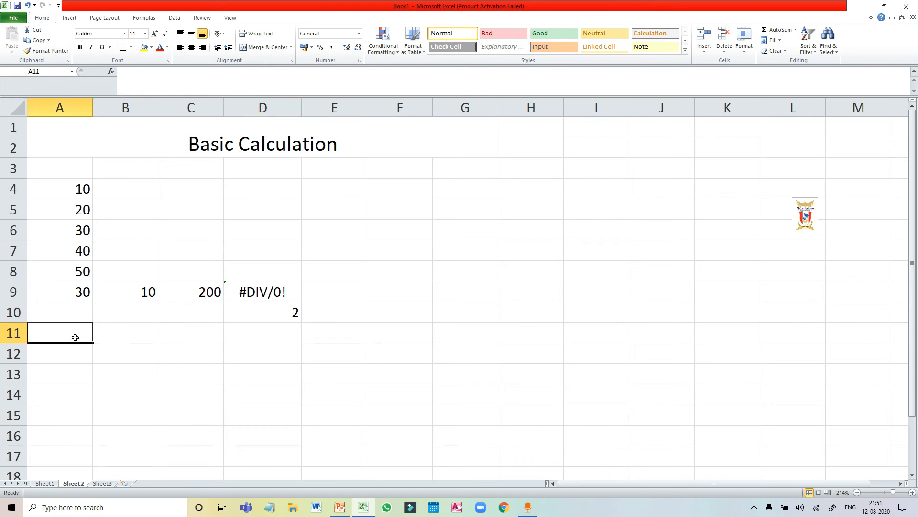
{"action": "type", "text": "="}
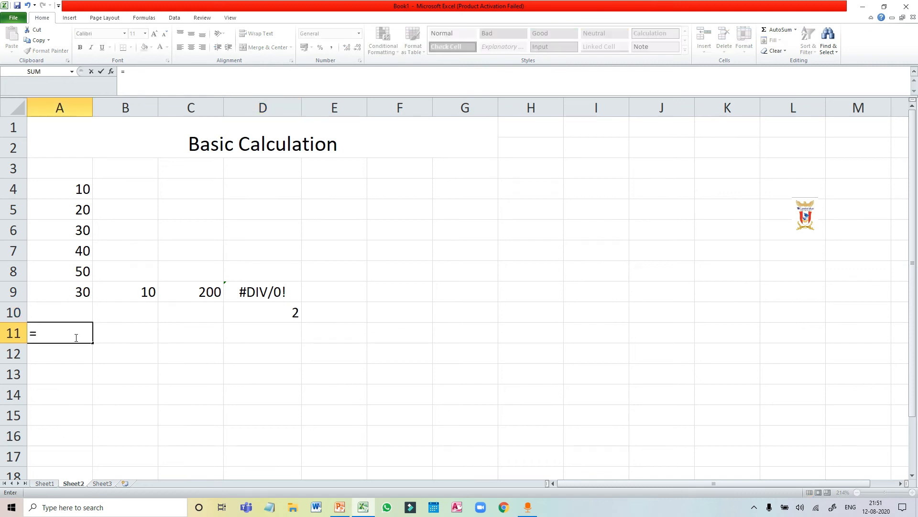
{"action": "type", "text": "a1+a2"}
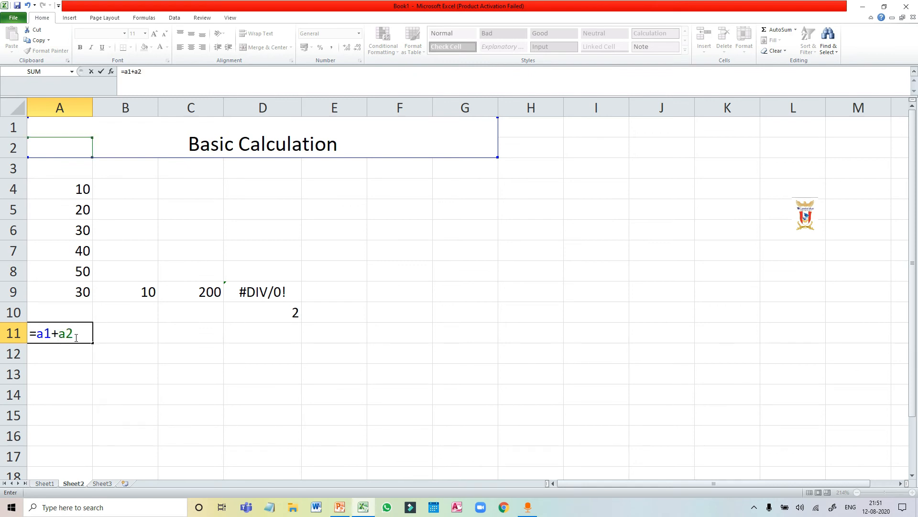
{"action": "type", "text": "-a3"}
Correct the cell references in A11 so the formula reads =A4+A5-A6, and commit it.
{"action": "left_click", "coordinate": [54, 334]}
{"action": "key", "text": "BackSpace"}
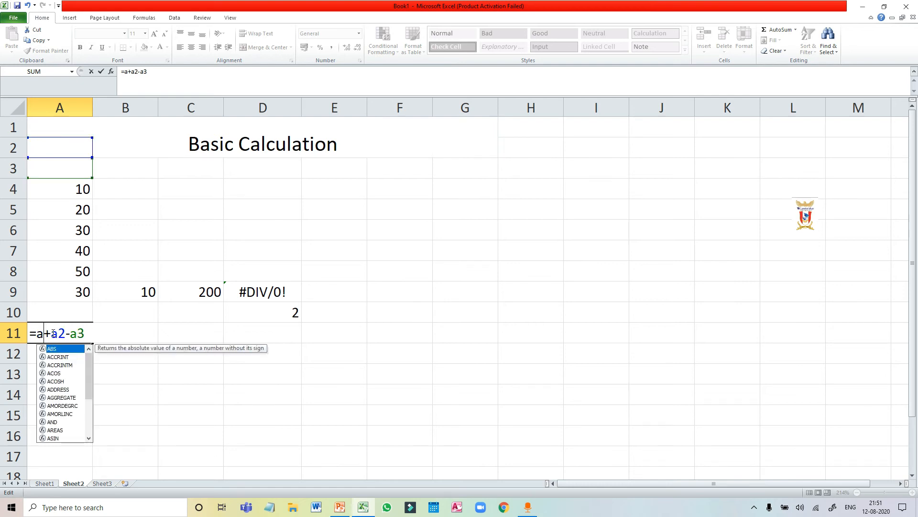
{"action": "type", "text": "4"}
{"action": "key", "text": "Right"}
{"action": "key", "text": "Right"}
{"action": "key", "text": "Right"}
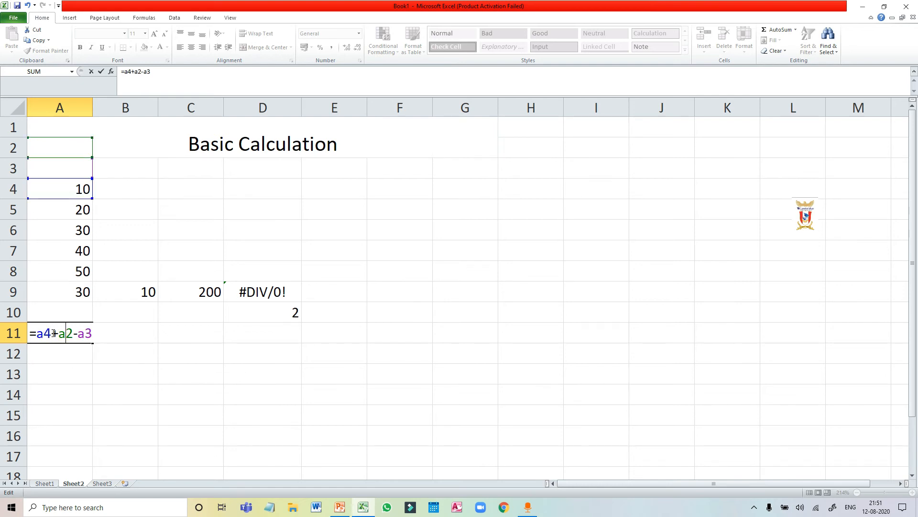
{"action": "key", "text": "BackSpace"}
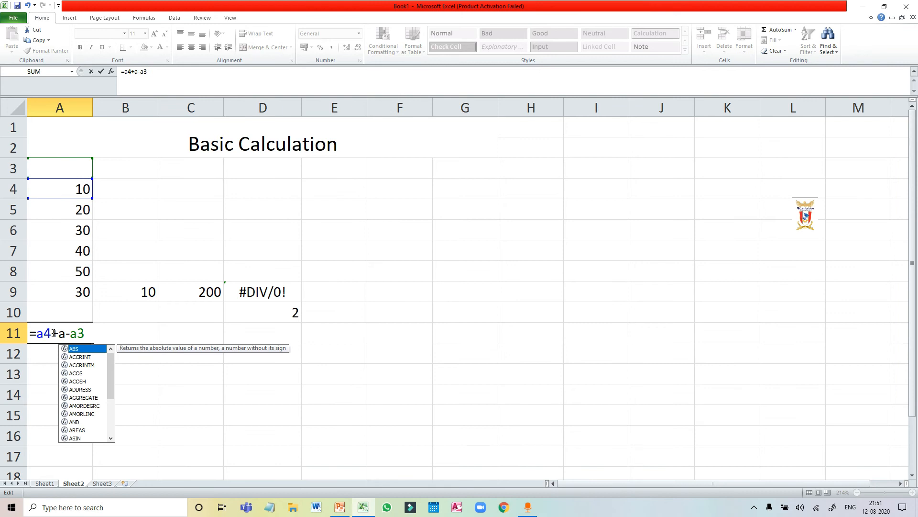
{"action": "type", "text": "5"}
{"action": "key", "text": "Right"}
{"action": "key", "text": "Right"}
{"action": "key", "text": "Right"}
{"action": "key", "text": "BackSpace"}
{"action": "type", "text": "6"}
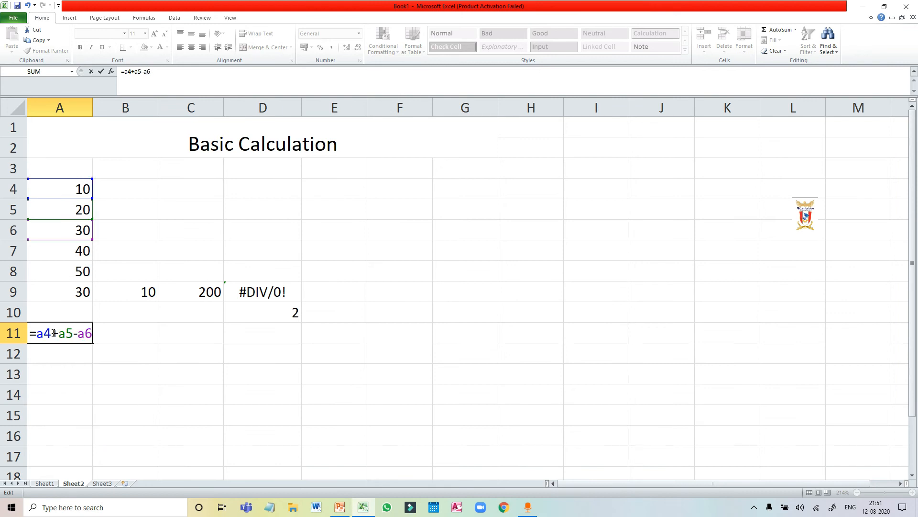
{"action": "key", "text": "Return"}
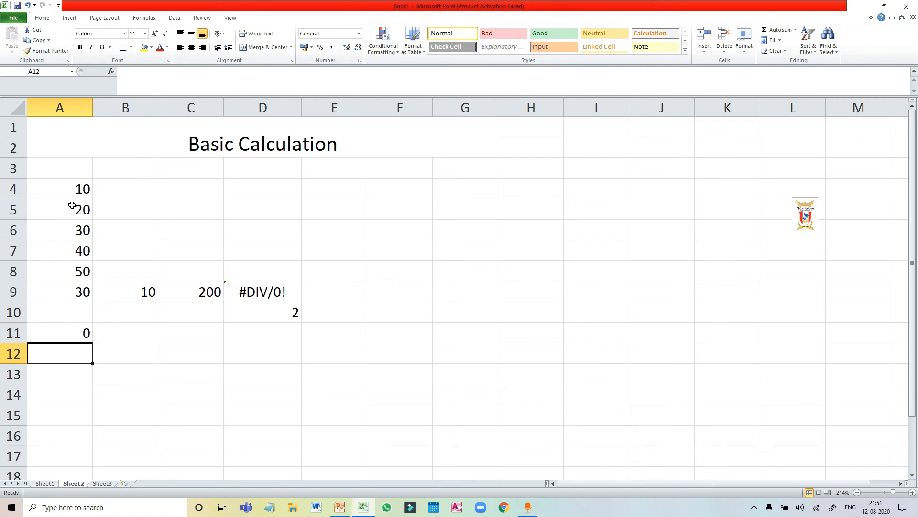
Highlight the full formula stored in cell A11 for inspection, then leave editing without changing it.
{"action": "left_click", "coordinate": [83, 334]}
{"action": "left_click", "coordinate": [166, 71]}
{"action": "left_click_drag", "start_coordinate": [166, 72], "coordinate": [120, 72]}
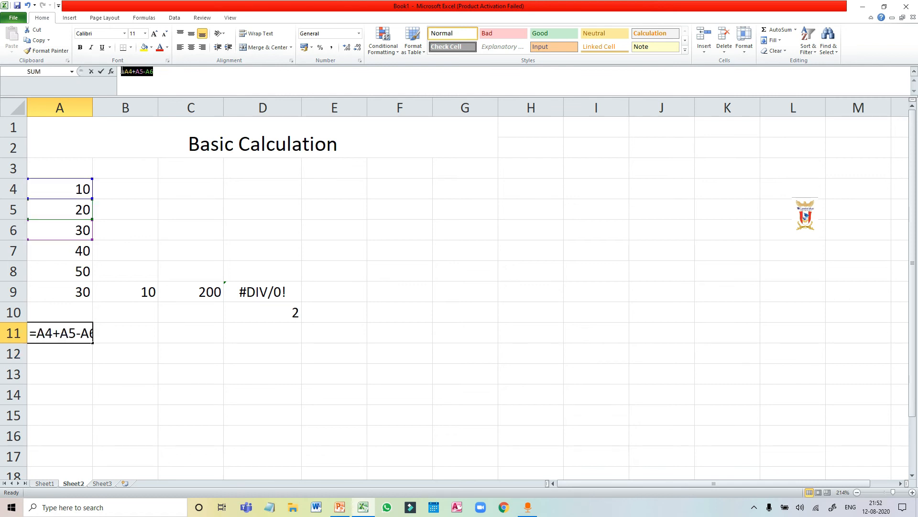
{"action": "left_click", "coordinate": [115, 339]}
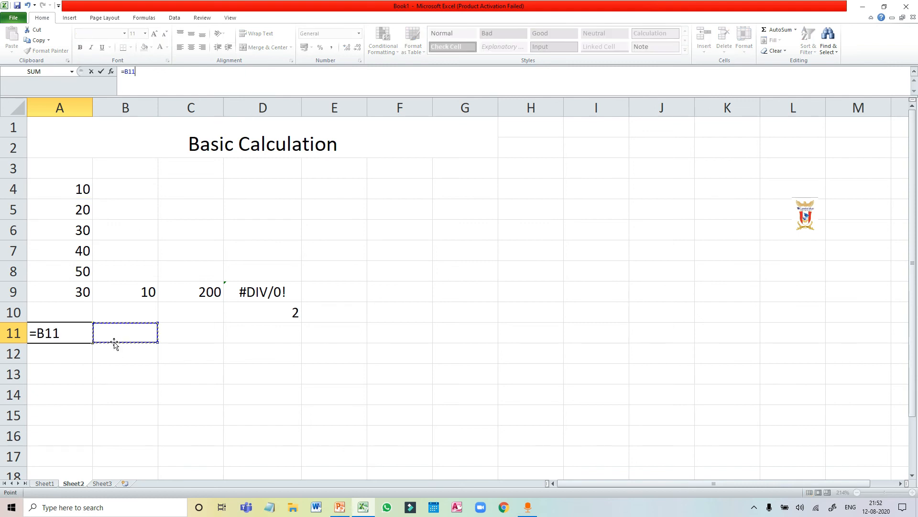
{"action": "key", "text": "Escape"}
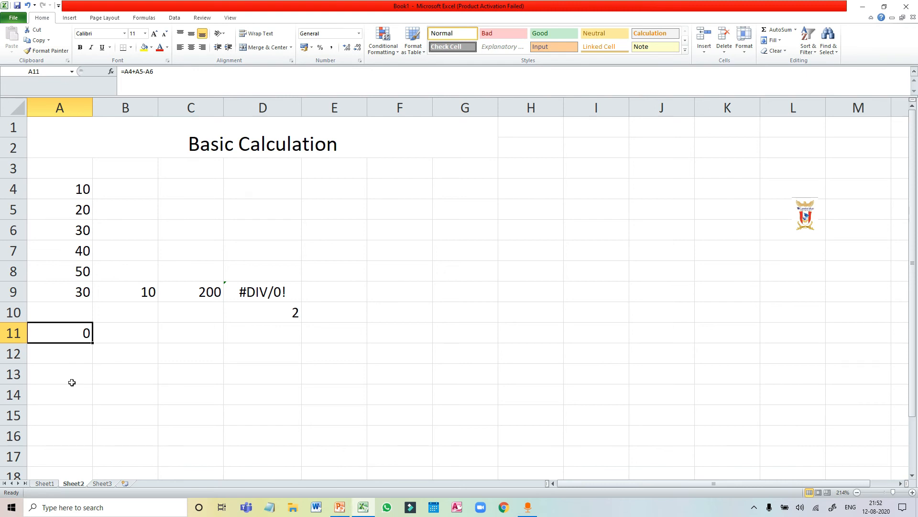
Enter the formula =sum(A4:A8) in cell A12 to total the column of numbers.
{"action": "left_click", "coordinate": [70, 354]}
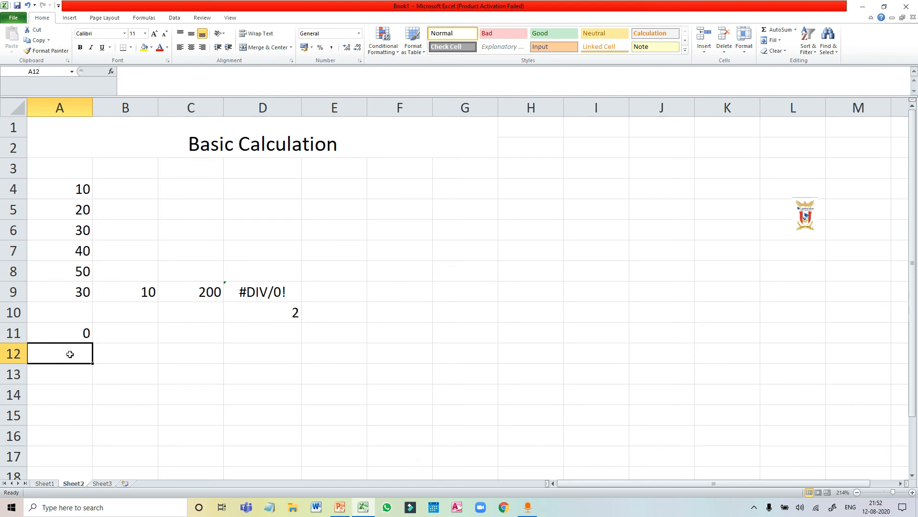
{"action": "type", "text": "=sum"}
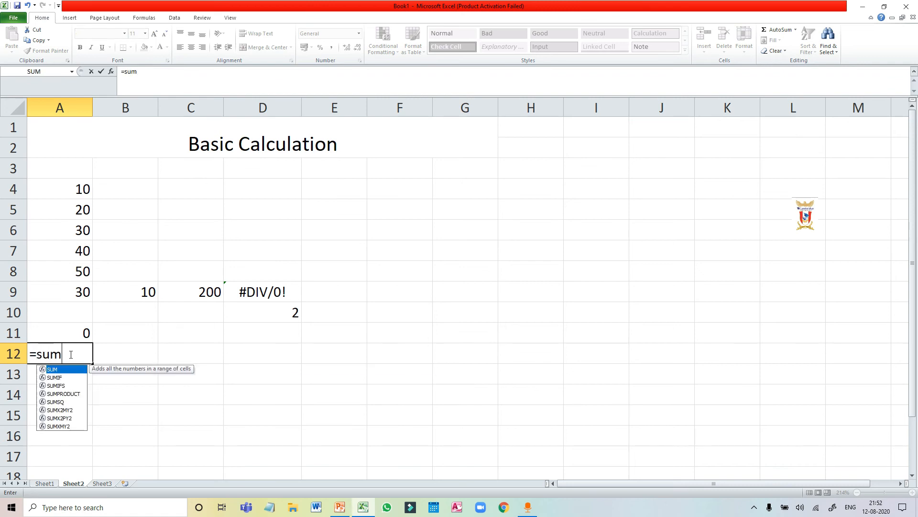
{"action": "type", "text": "("}
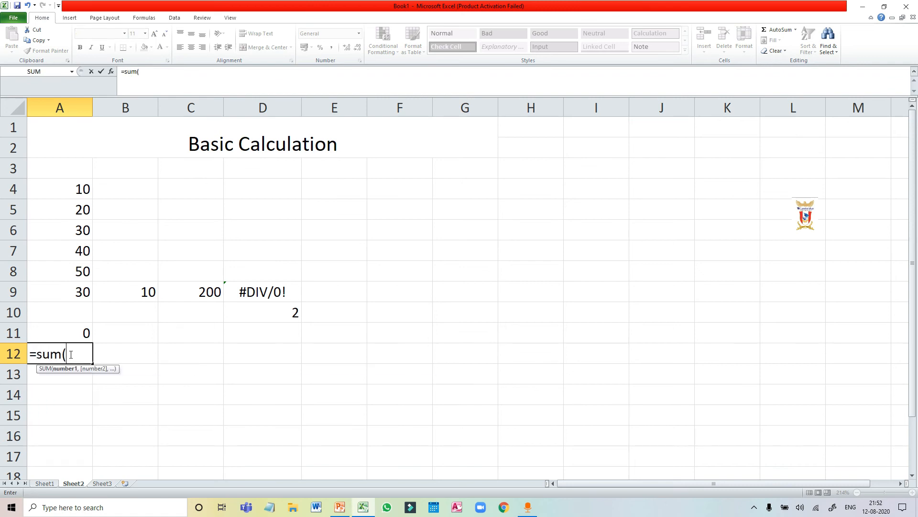
{"action": "left_click", "coordinate": [79, 189]}
{"action": "left_click_drag", "start_coordinate": [79, 189], "coordinate": [68, 268]}
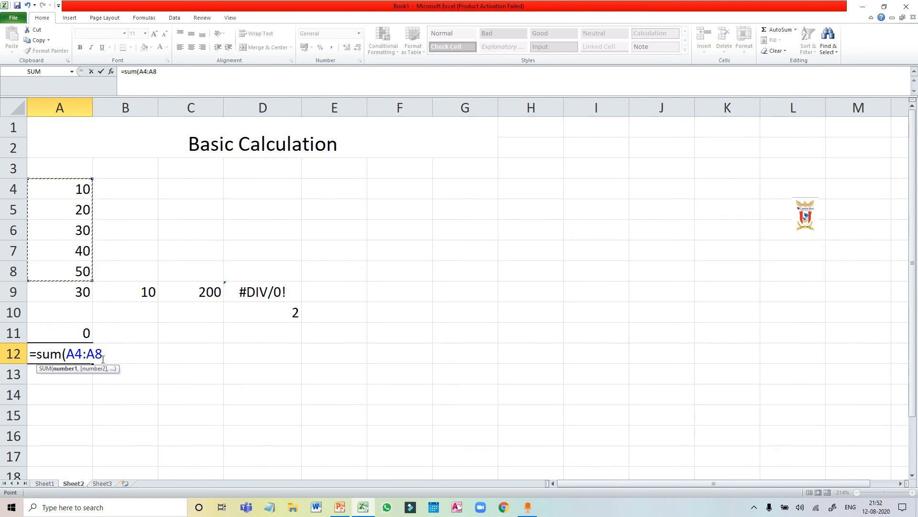
{"action": "type", "text": ")"}
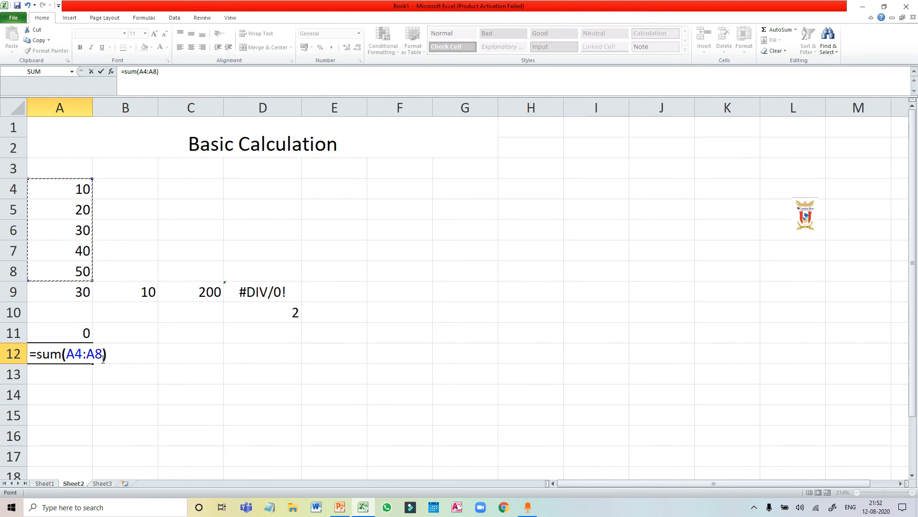
{"action": "key", "text": "Return"}
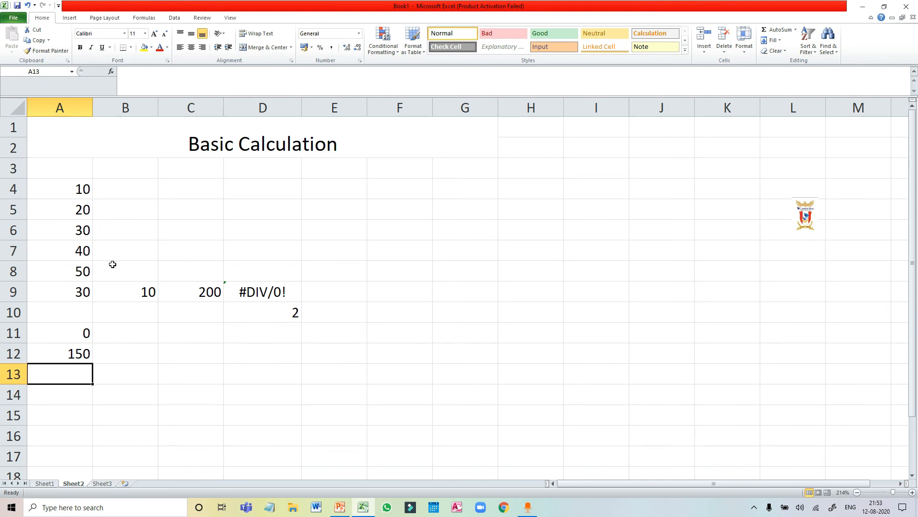
Add the label Average in cell B13.
{"action": "left_click", "coordinate": [126, 375]}
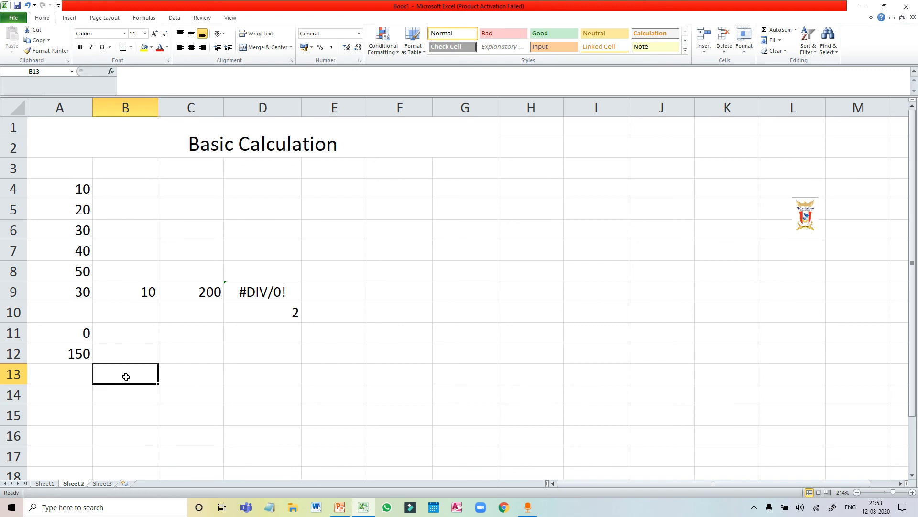
{"action": "type", "text": "Aver"}
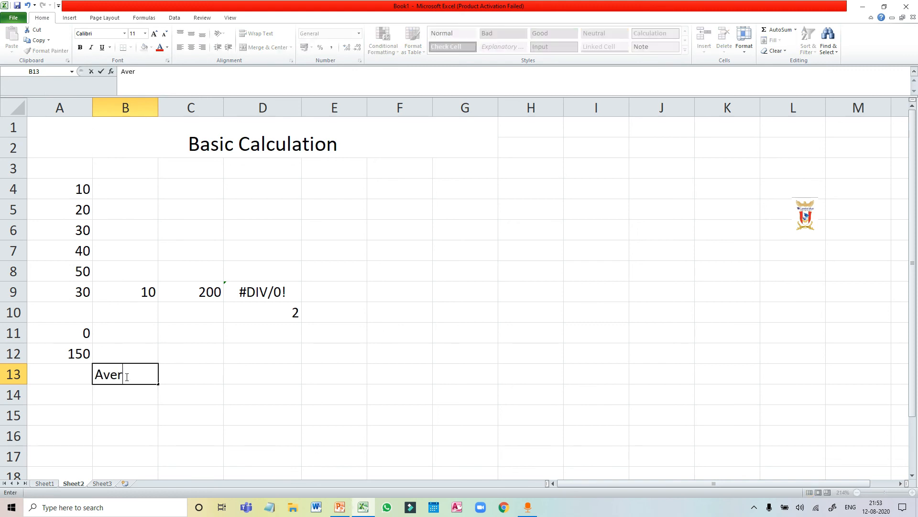
{"action": "type", "text": "agr"}
{"action": "key", "text": "BackSpace"}
{"action": "type", "text": "e"}
Enter the formula =average(A4:A8) in cell C13, beside the Average label.
{"action": "left_click", "coordinate": [201, 373]}
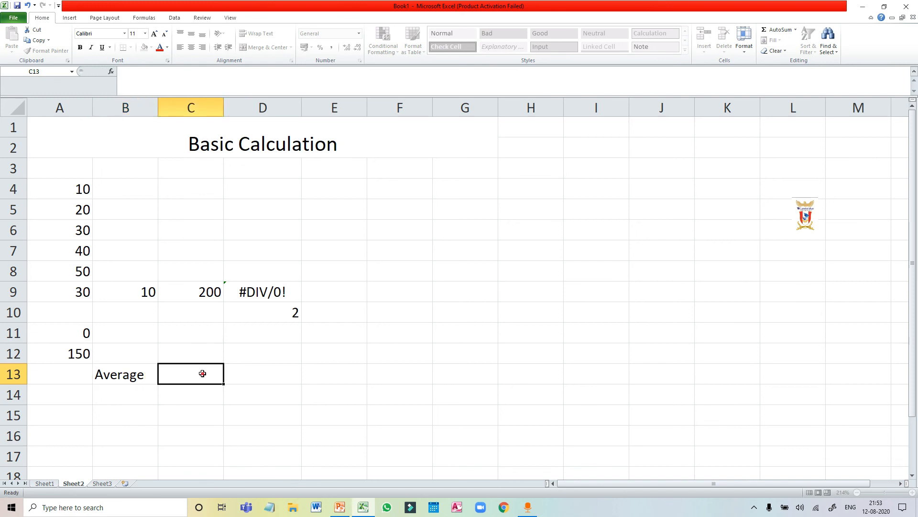
{"action": "type", "text": "=aver"}
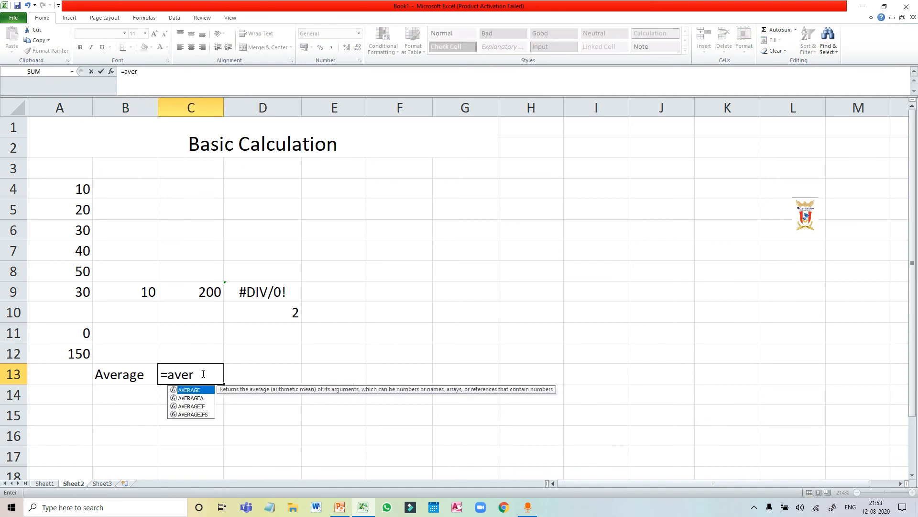
{"action": "type", "text": "age("}
{"action": "left_click_drag", "start_coordinate": [81, 189], "coordinate": [83, 267]}
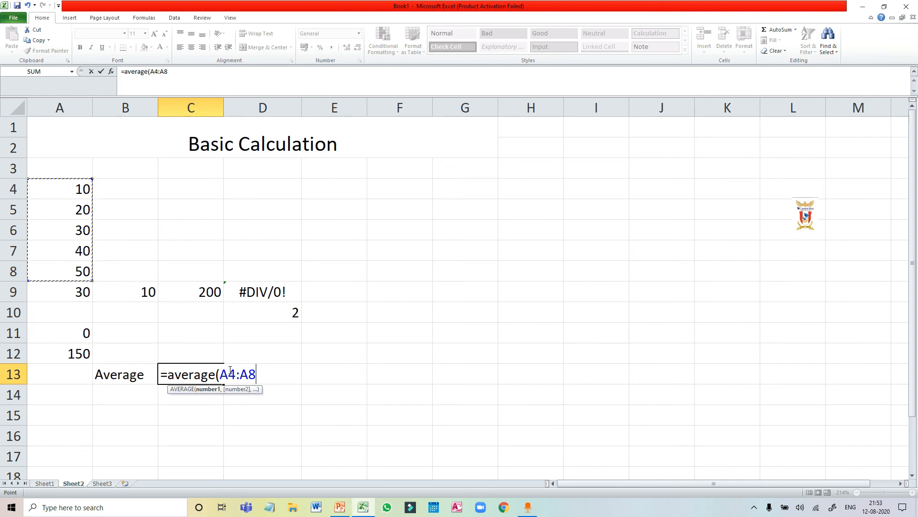
{"action": "type", "text": ")"}
{"action": "key", "text": "Return"}
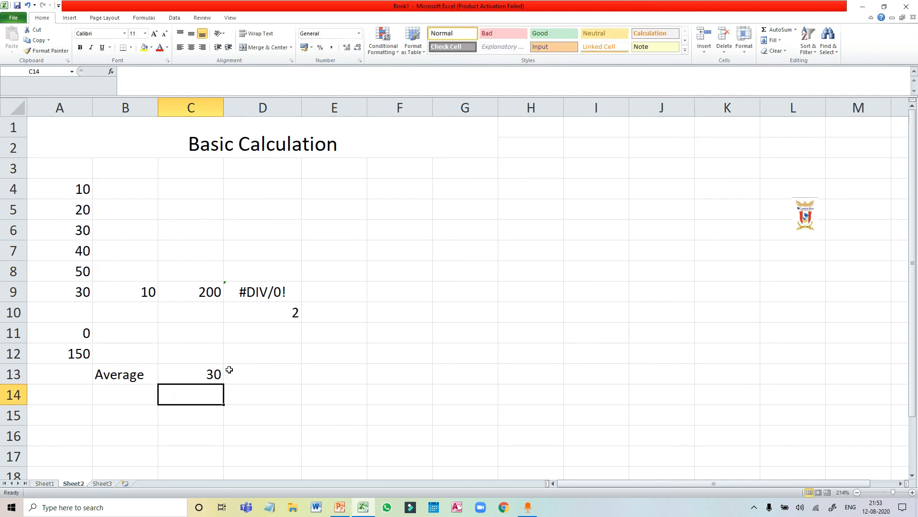
Add the label Maximum in cell B14, below the Average label.
{"action": "left_click", "coordinate": [106, 391]}
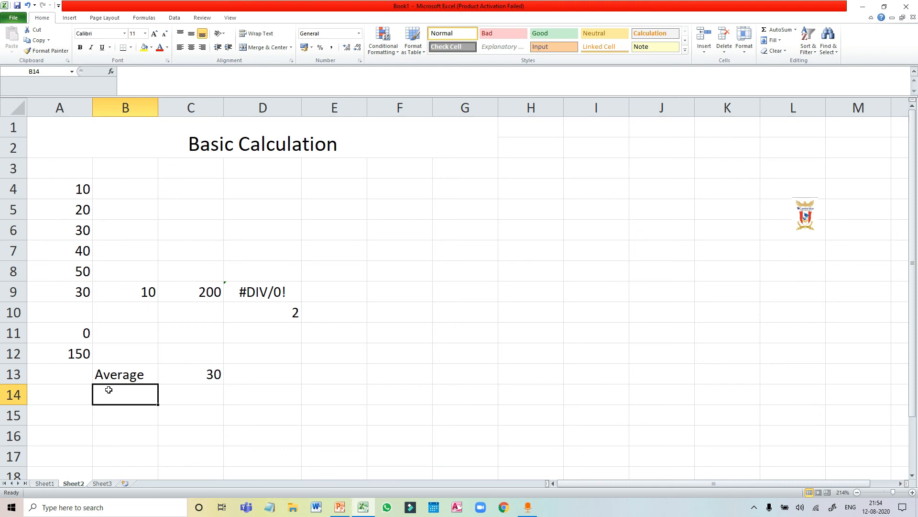
{"action": "type", "text": "Maximum"}
Enter the formula =Max(A4:A8) in cell C14 and compare its result with the value in A8.
{"action": "left_click", "coordinate": [193, 391]}
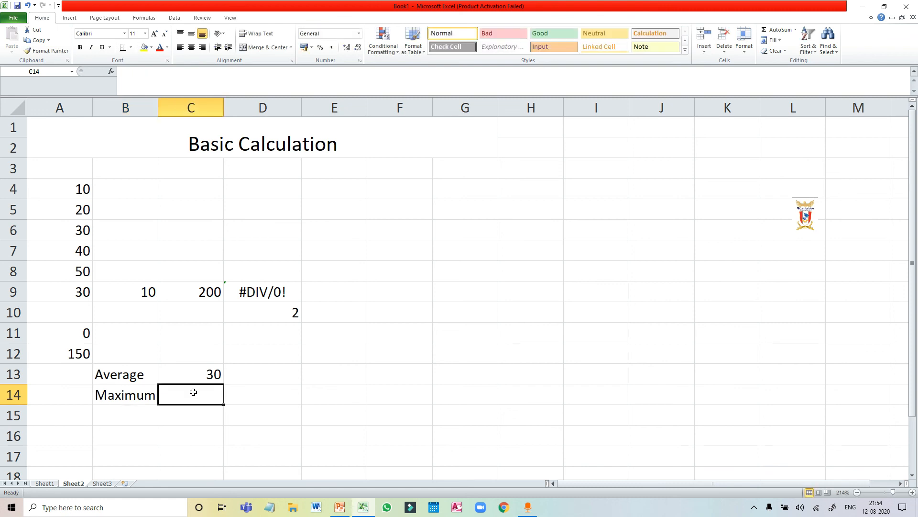
{"action": "type", "text": "="}
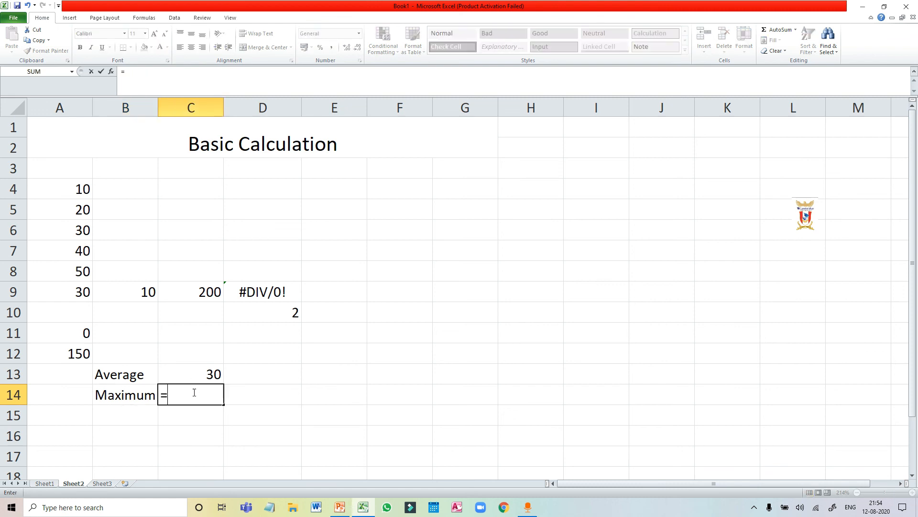
{"action": "type", "text": "Max"}
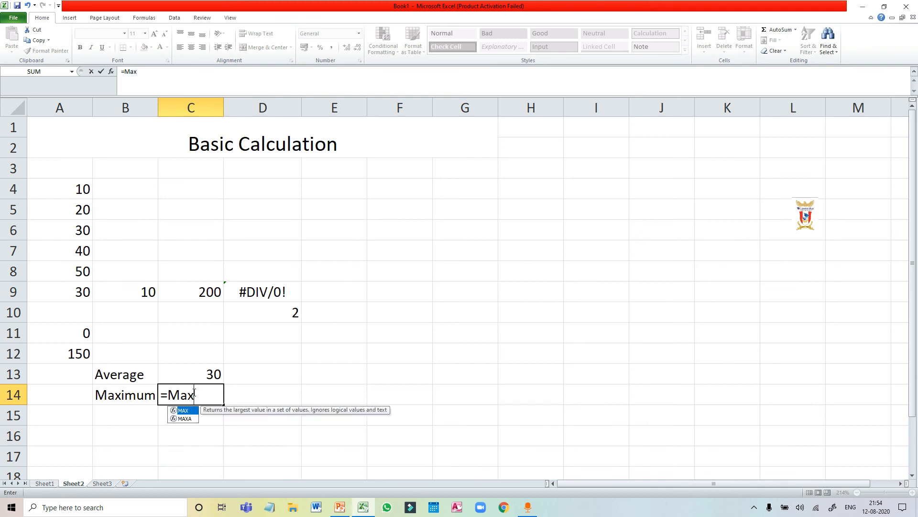
{"action": "type", "text": "("}
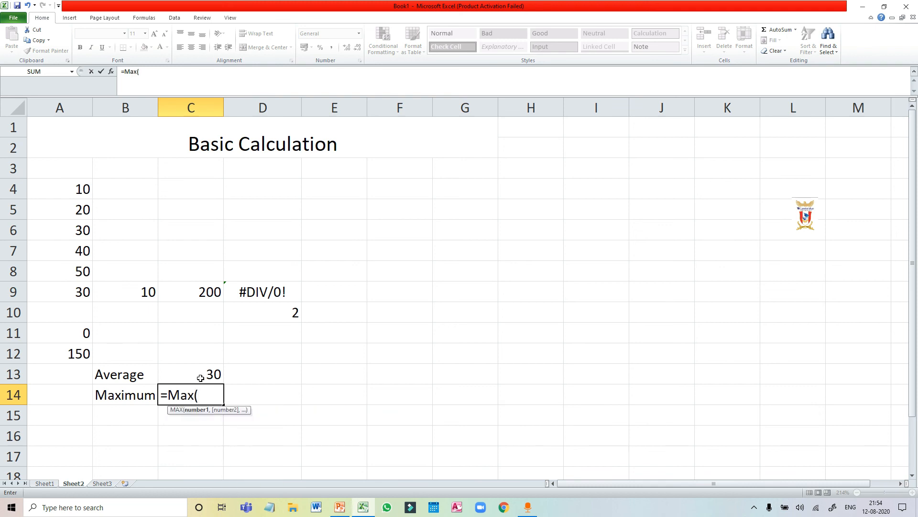
{"action": "left_click", "coordinate": [69, 191]}
{"action": "left_click_drag", "start_coordinate": [70, 196], "coordinate": [68, 271]}
{"action": "type", "text": ")"}
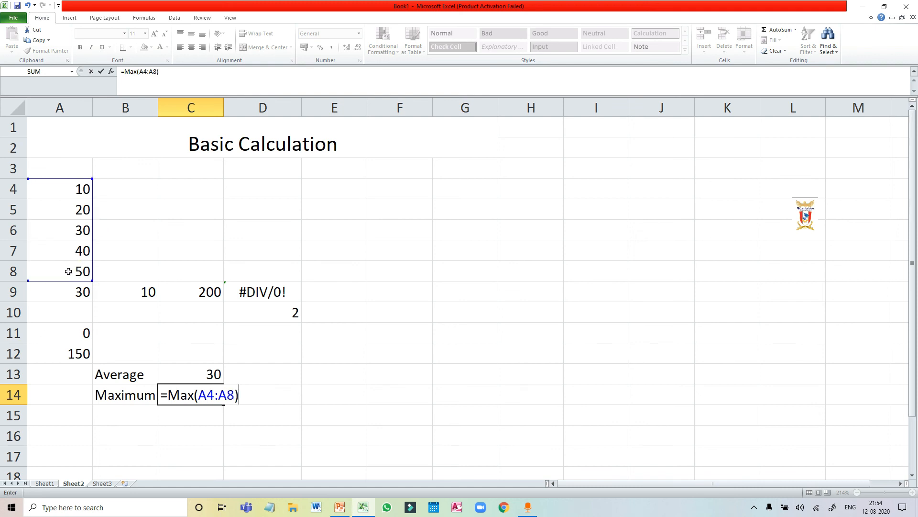
{"action": "key", "text": "Return"}
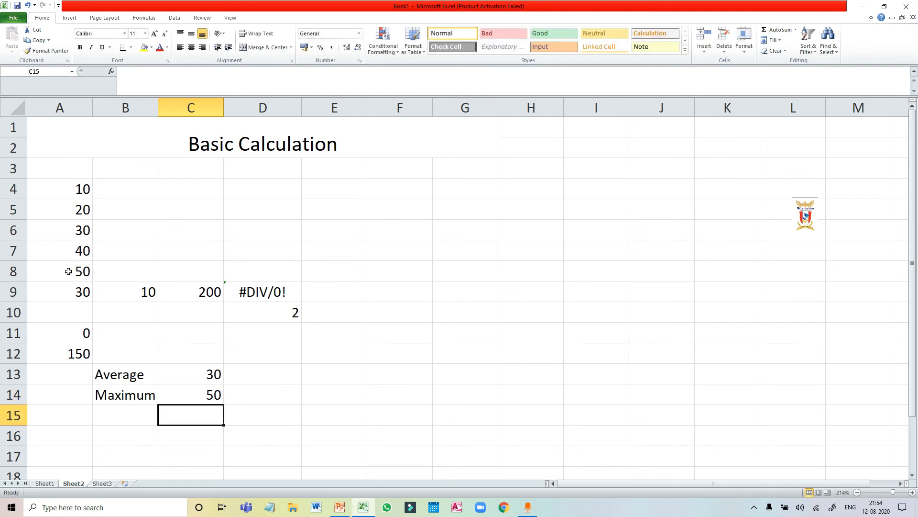
{"action": "left_click", "coordinate": [68, 270]}
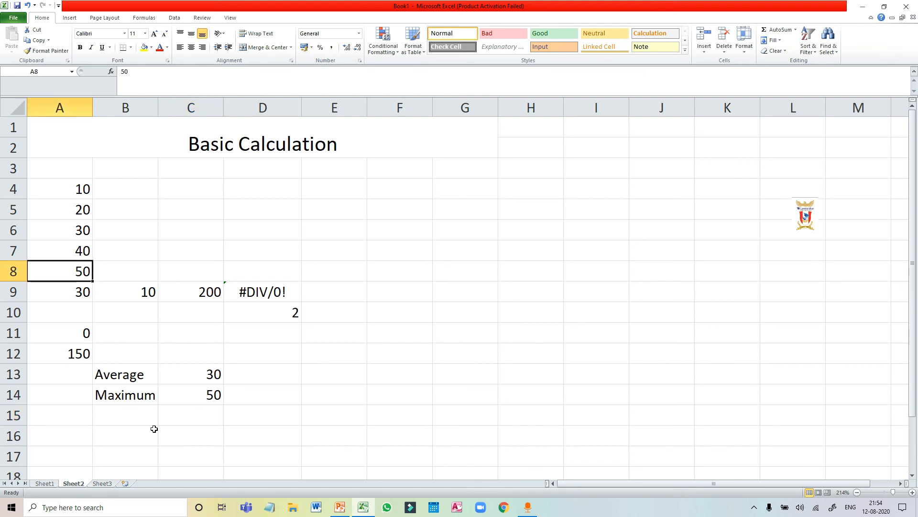
{"action": "left_click", "coordinate": [199, 392]}
Label cell B15 as today and enter the current-date formula =today() in C15.
{"action": "left_click", "coordinate": [115, 410]}
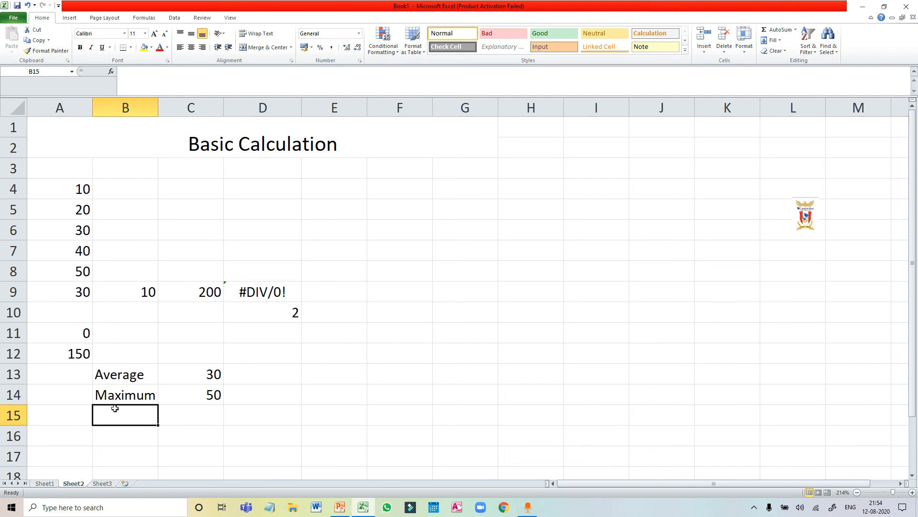
{"action": "type", "text": "today"}
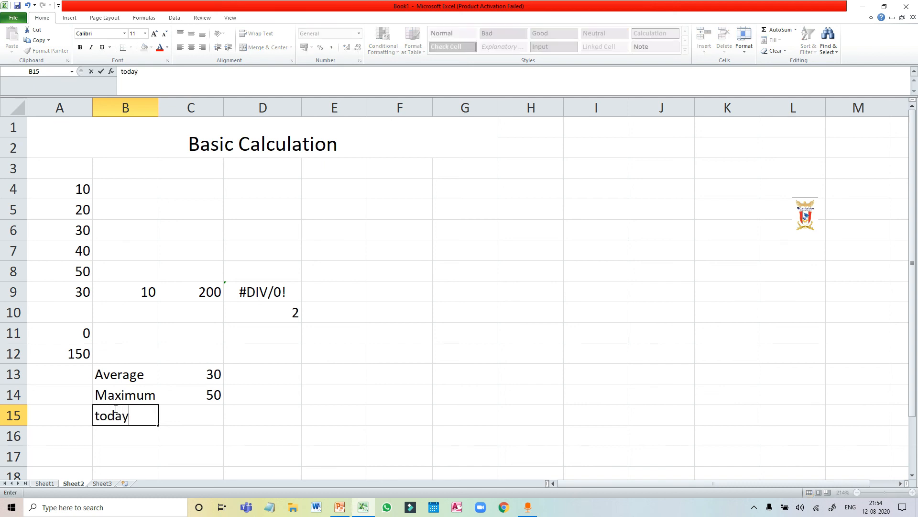
{"action": "left_click", "coordinate": [187, 414]}
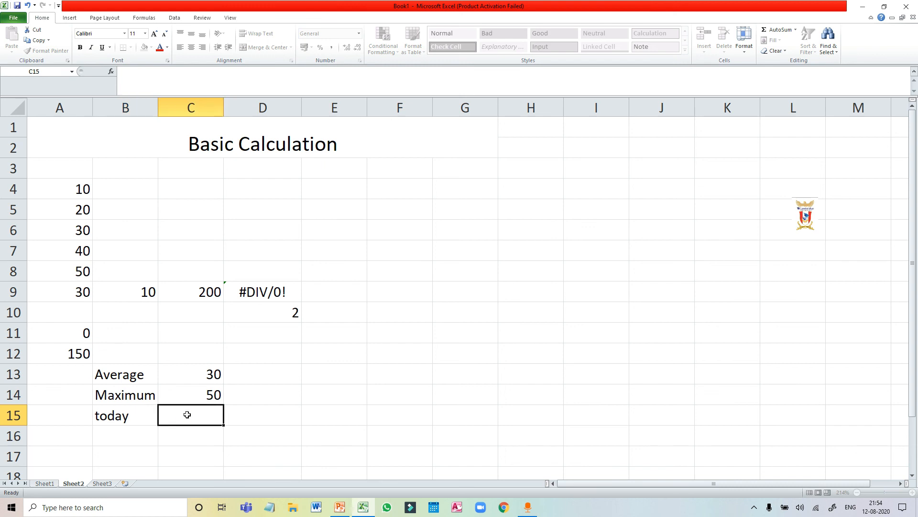
{"action": "type", "text": "="}
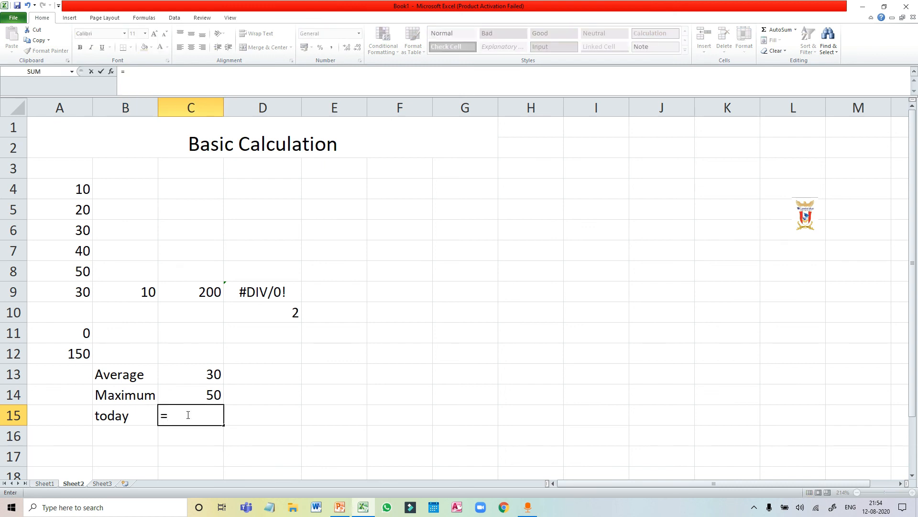
{"action": "type", "text": "today"}
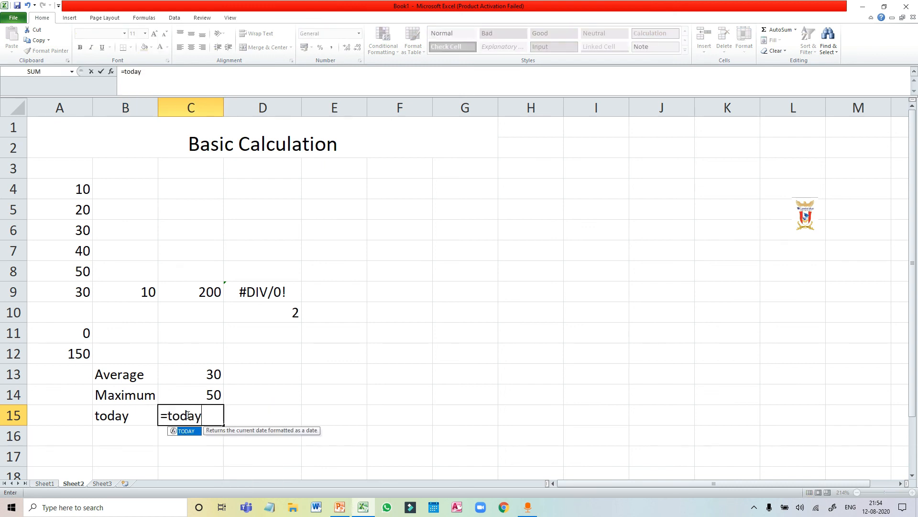
{"action": "type", "text": "()"}
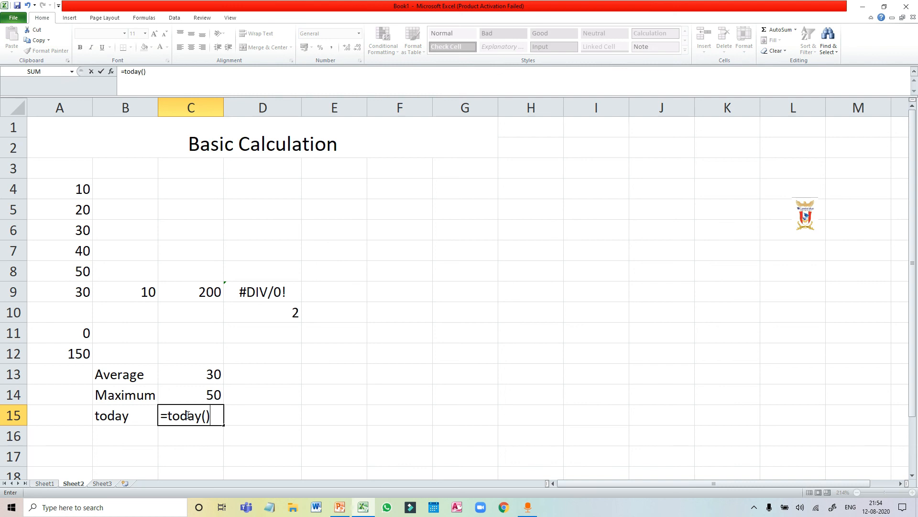
{"action": "key", "text": "Return"}
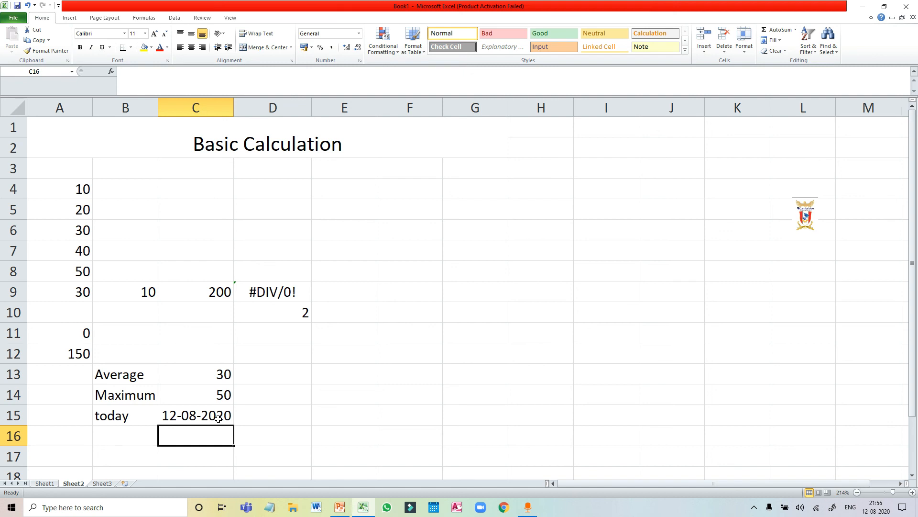
Label cell B16 as if and enter the formula =if(a4<a5, "smaller") in C16, checking it against cells A4 and A5.
{"action": "left_click", "coordinate": [124, 434]}
{"action": "type", "text": "if"}
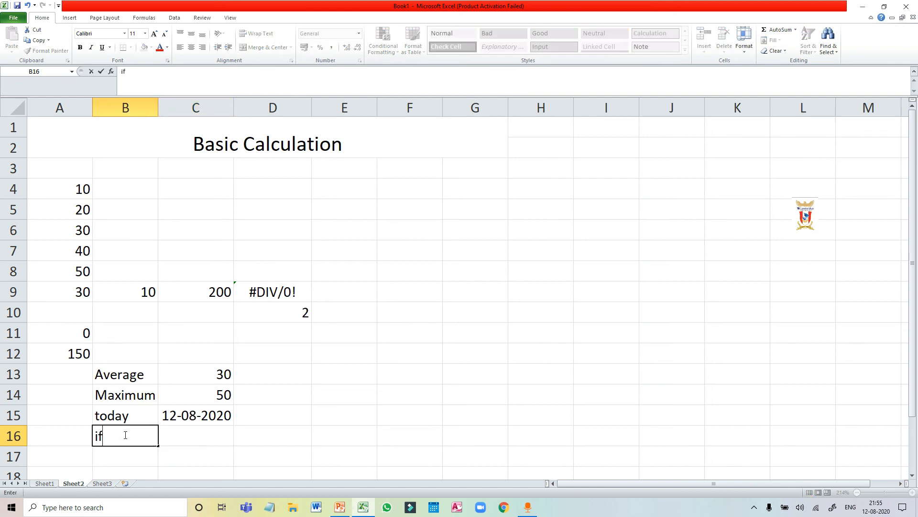
{"action": "left_click", "coordinate": [180, 435]}
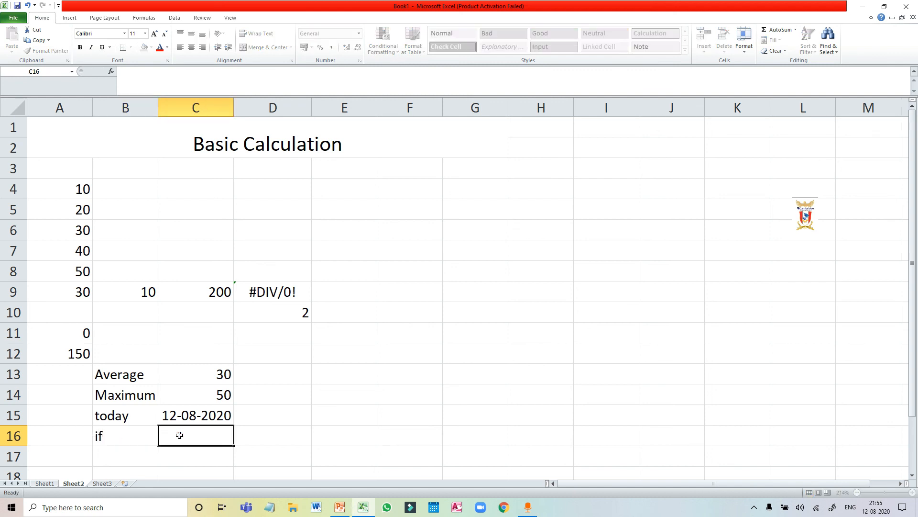
{"action": "type", "text": "="}
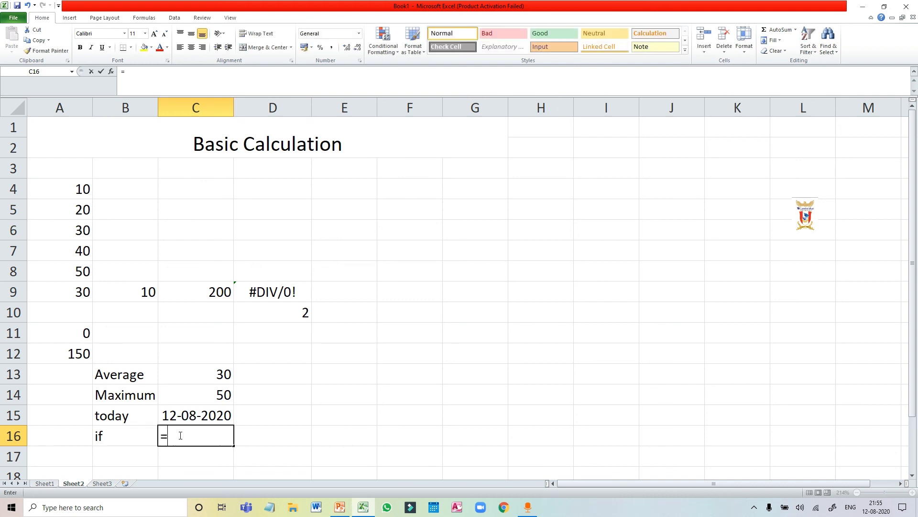
{"action": "type", "text": "if"}
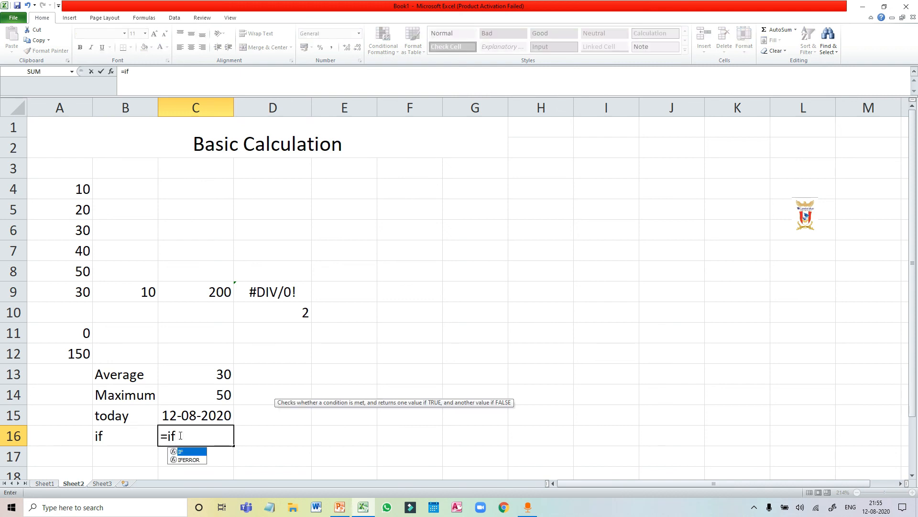
{"action": "type", "text": "("}
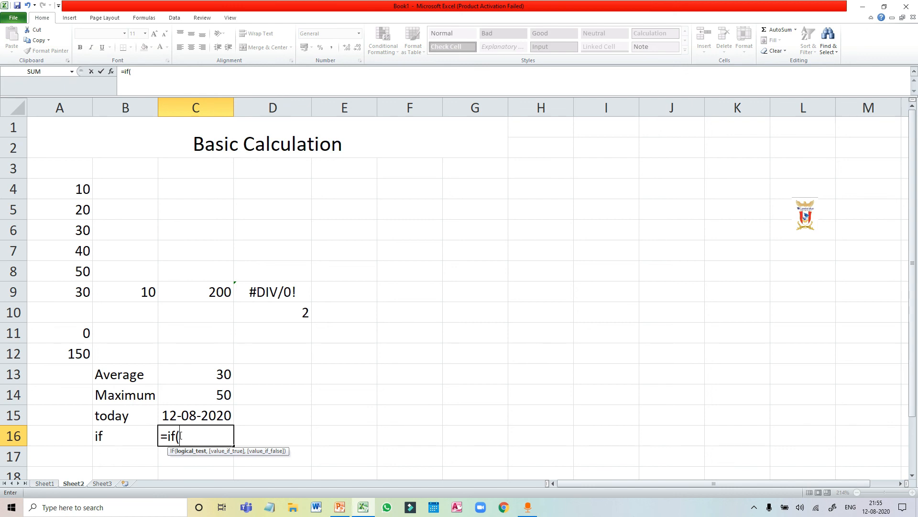
{"action": "type", "text": "a4<a5, \"smaller"}
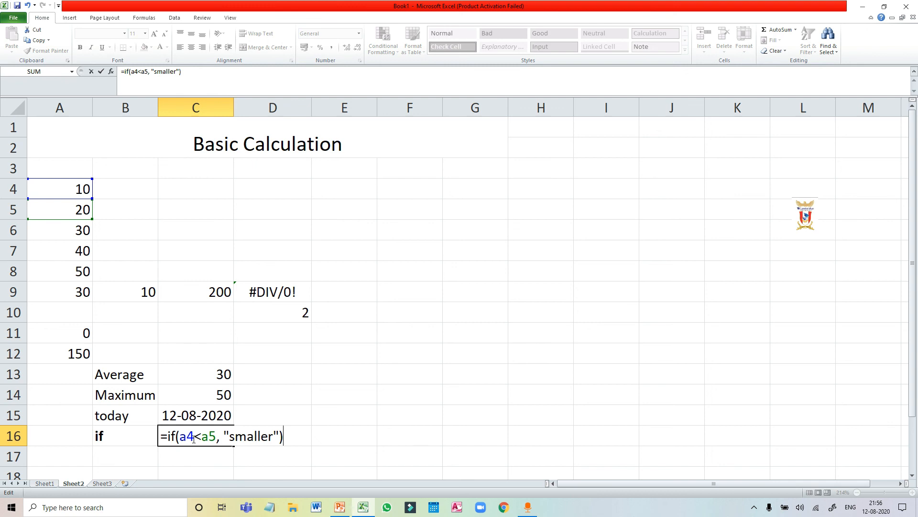
{"action": "key", "text": "Return"}
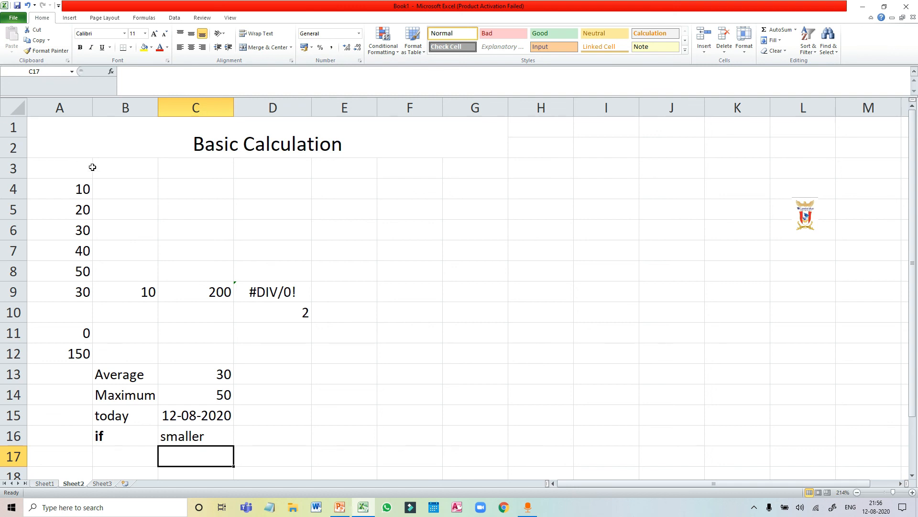
{"action": "left_click", "coordinate": [82, 191]}
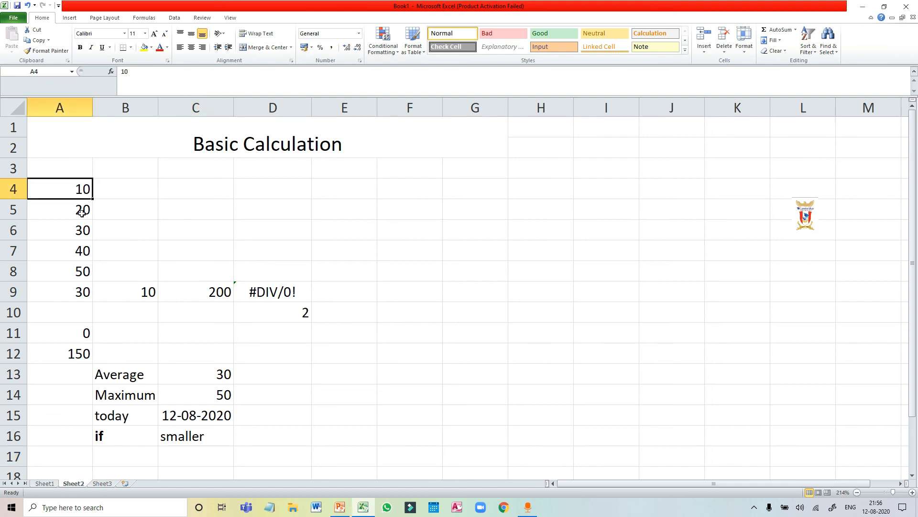
{"action": "left_click", "coordinate": [82, 213]}
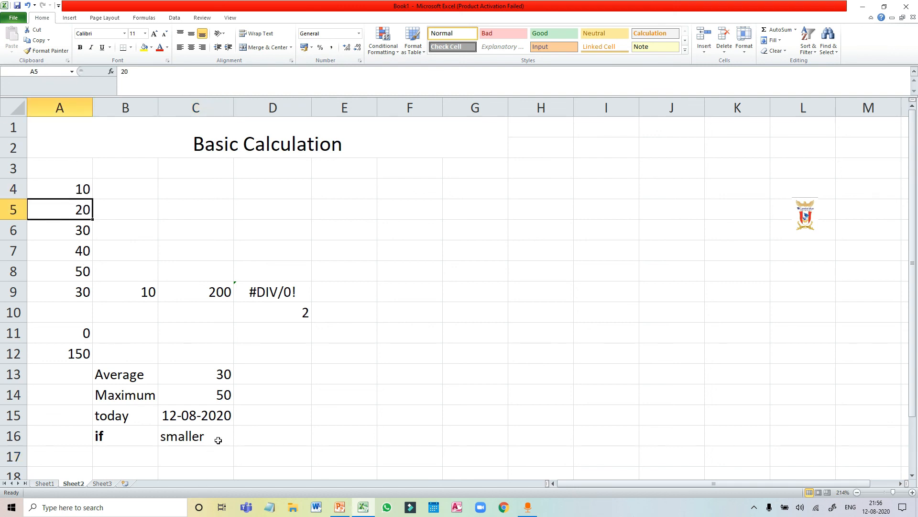